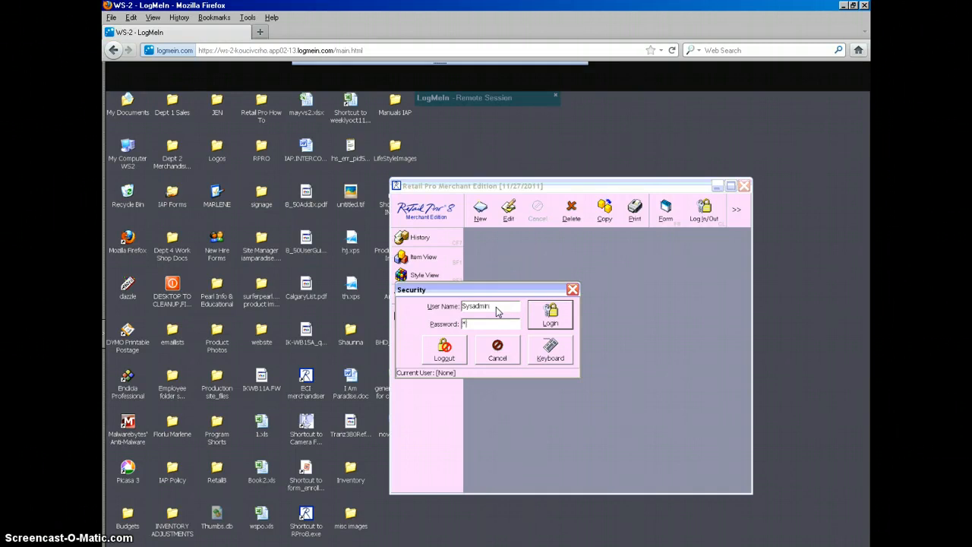
Log in with the Sysadmin account and maximize the Retail Pro window.
{"action": "left_click", "coordinate": [556, 308]}
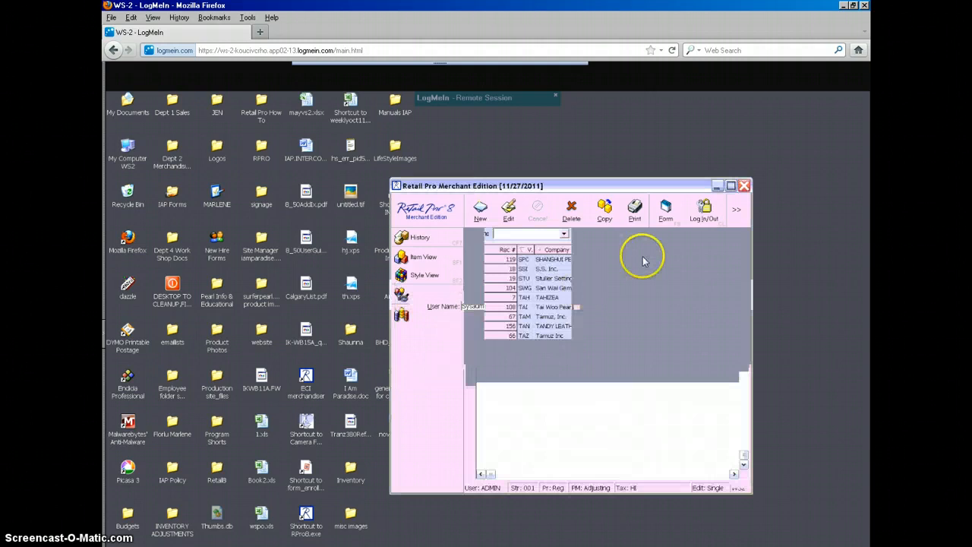
{"action": "left_click", "coordinate": [731, 187]}
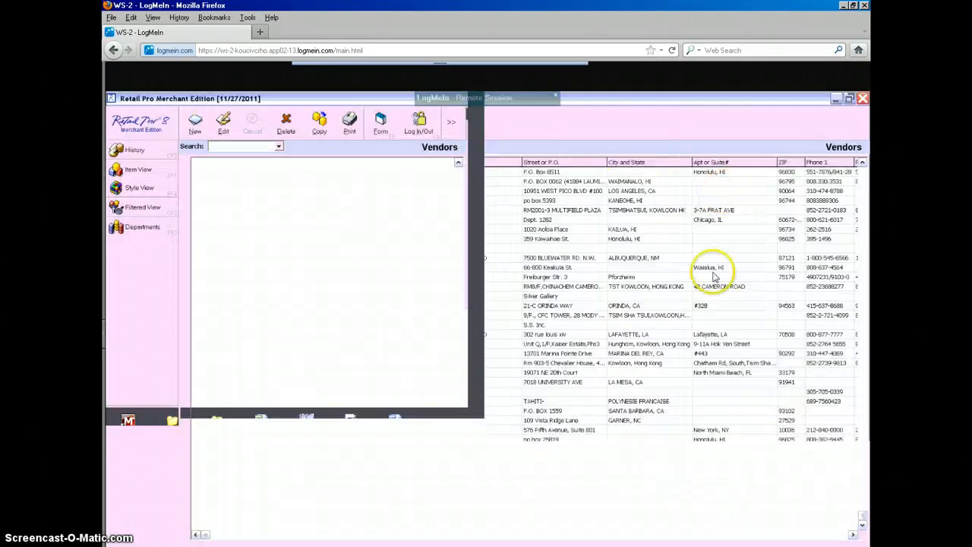
Open the purchasing vouchers list for November 2011 and sort it by associate.
{"action": "left_click", "coordinate": [160, 126]}
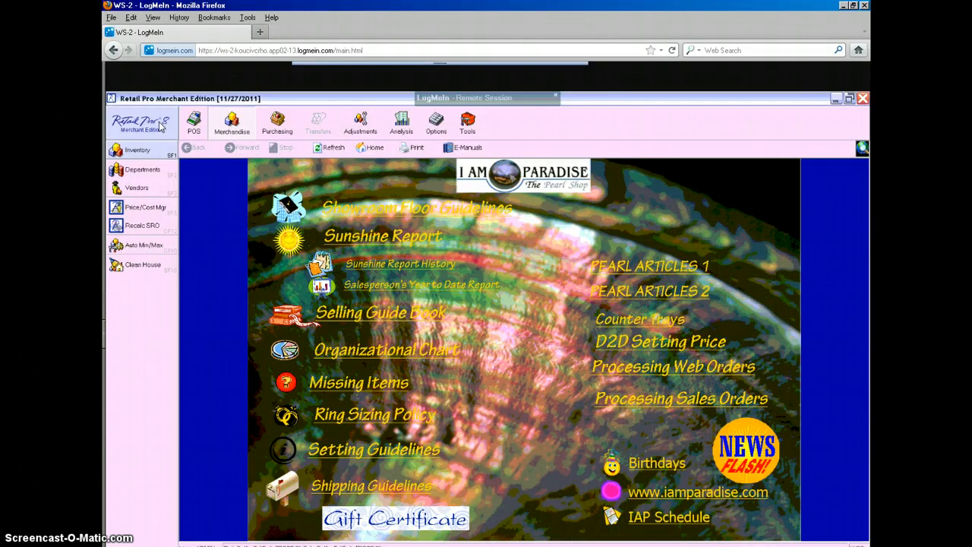
{"action": "left_click", "coordinate": [266, 134]}
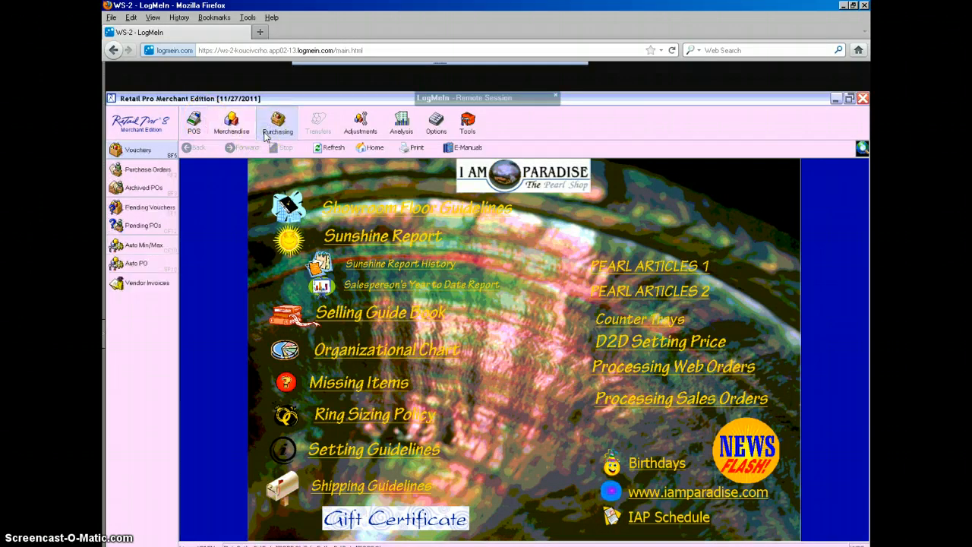
{"action": "left_click", "coordinate": [140, 156]}
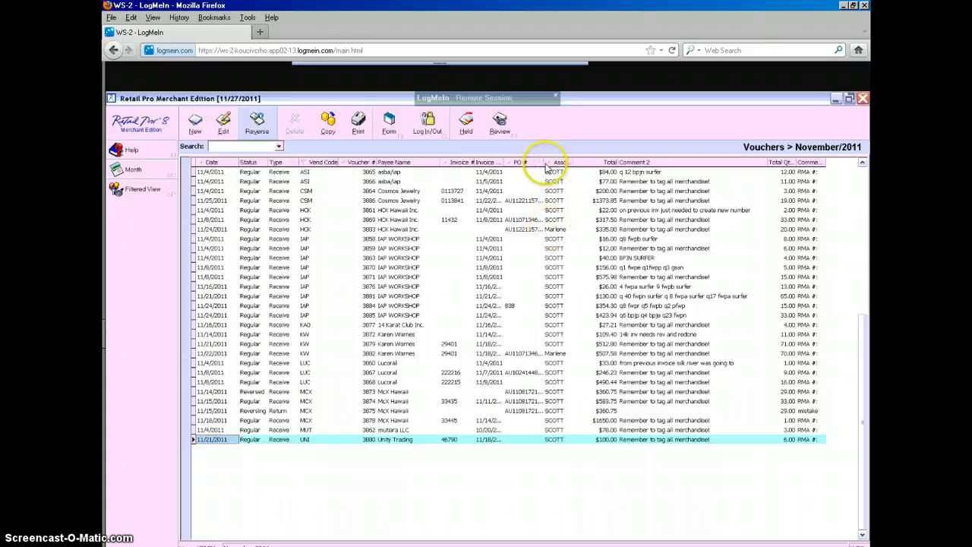
{"action": "left_click", "coordinate": [547, 165]}
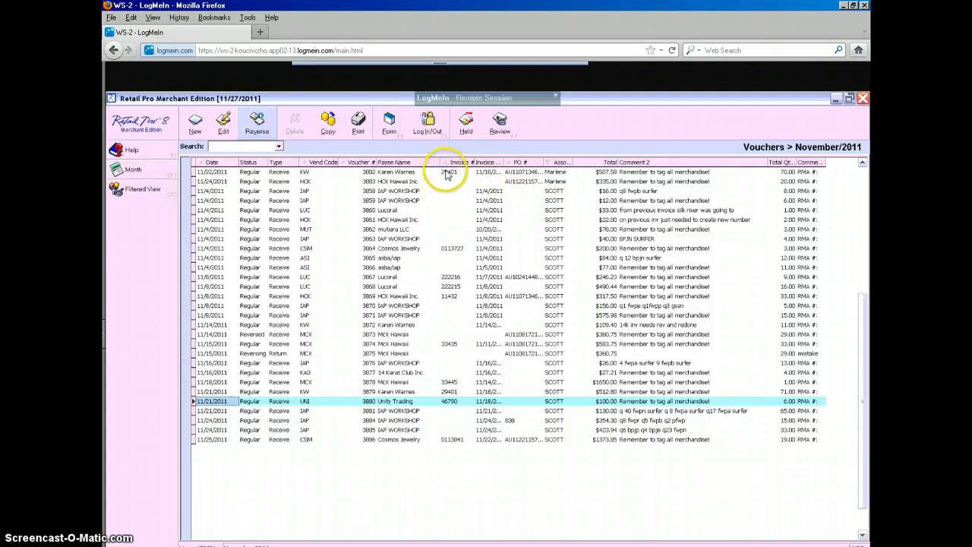
Open the HCK Hawaii Inc. receiving voucher dated 11/24/2011 in form view.
{"action": "left_click", "coordinate": [448, 174]}
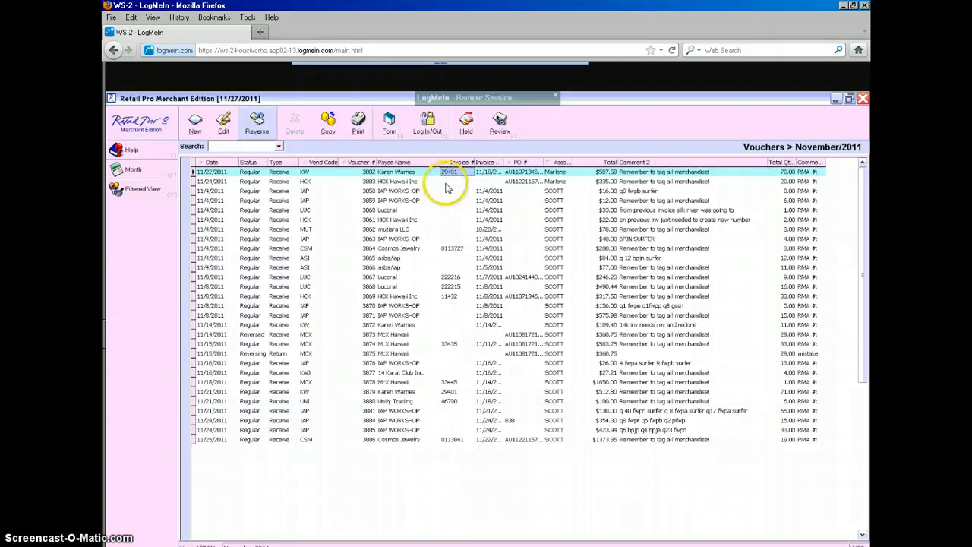
{"action": "left_click", "coordinate": [447, 184]}
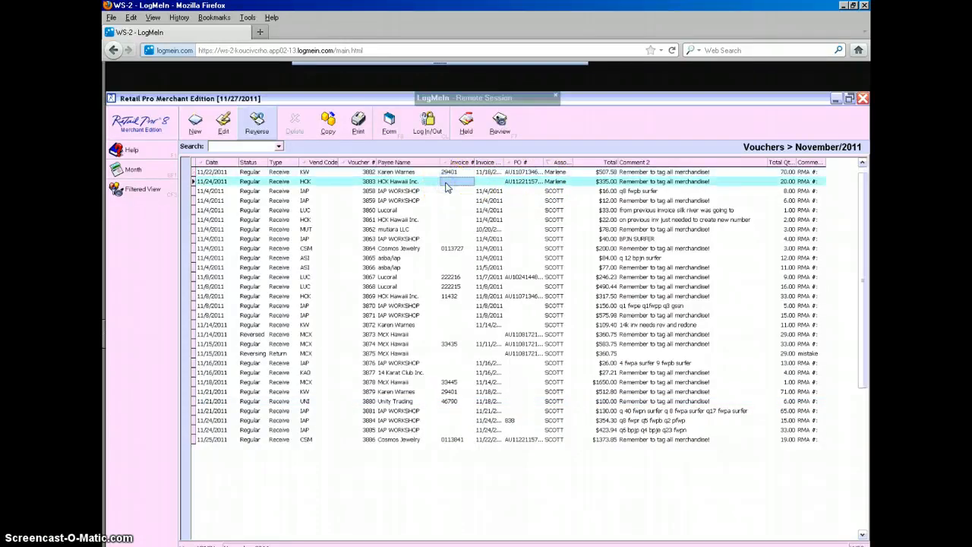
{"action": "left_click", "coordinate": [389, 125]}
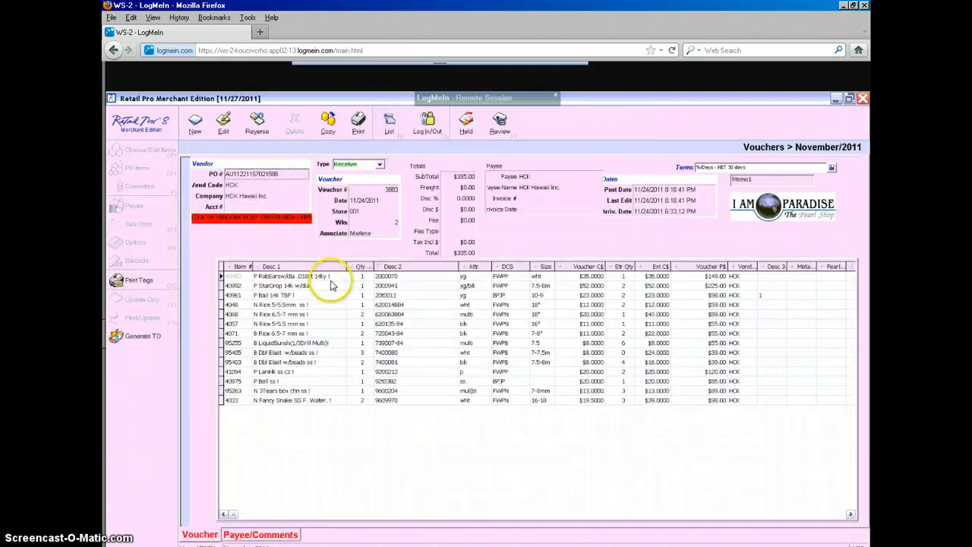
Try to edit the item lines of the HCK Hawaii voucher, and cancel the edit.
{"action": "left_click", "coordinate": [224, 123]}
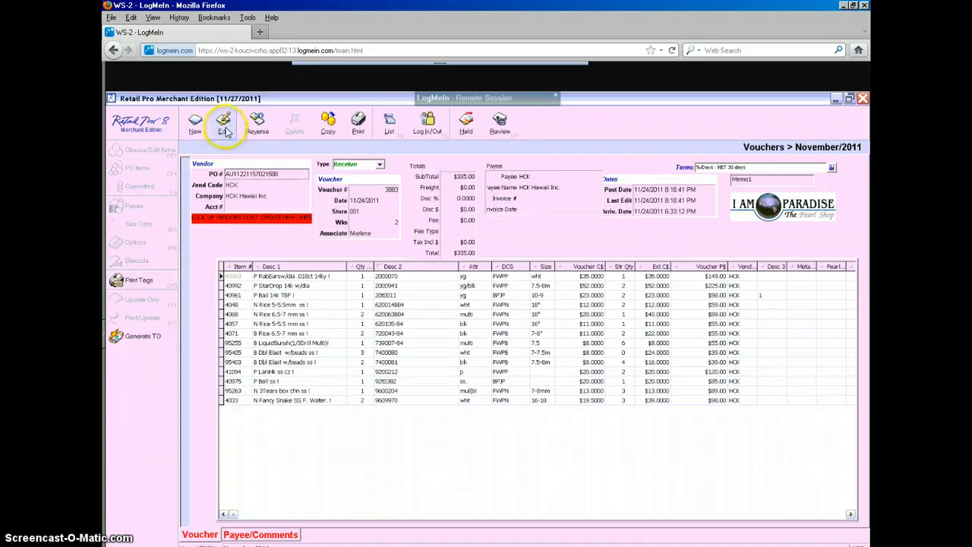
{"action": "left_click", "coordinate": [289, 277]}
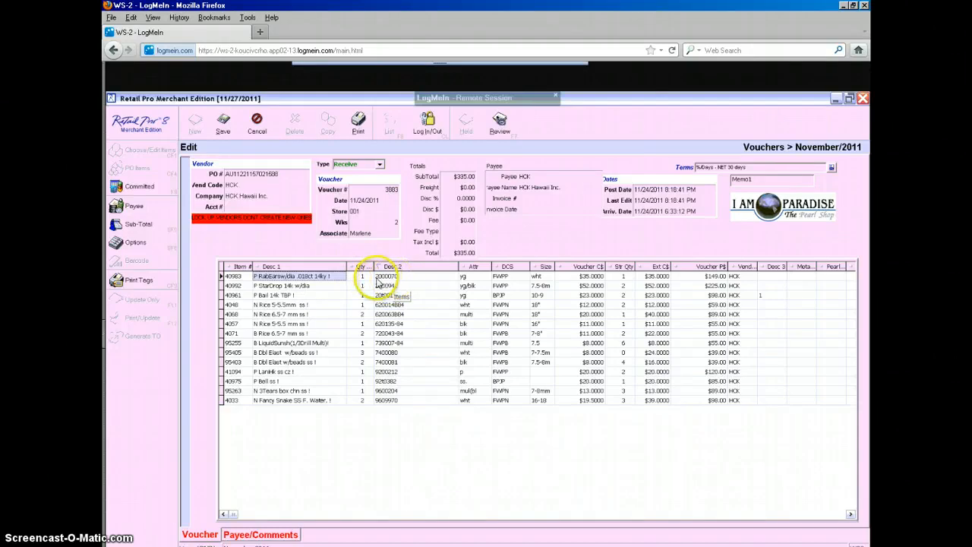
{"action": "left_click", "coordinate": [321, 280]}
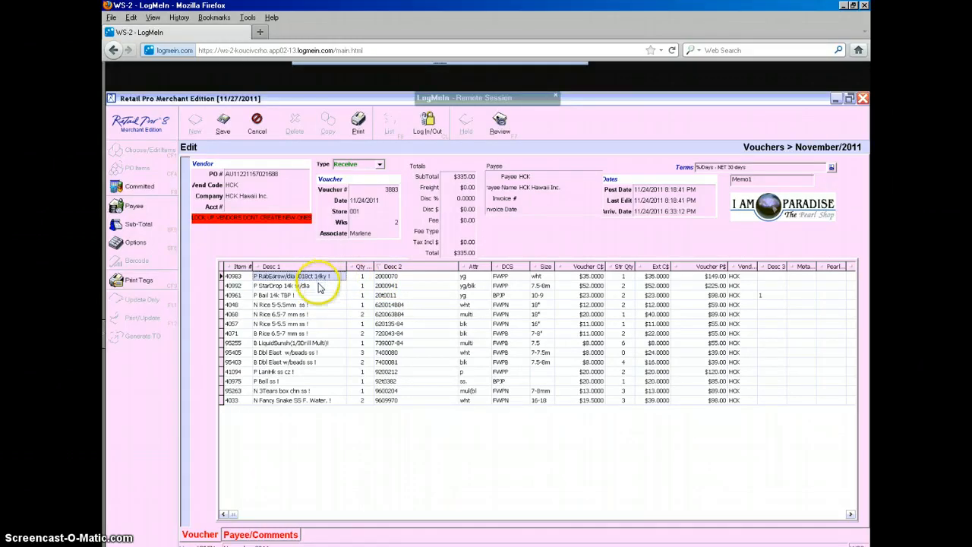
{"action": "left_click", "coordinate": [319, 286]}
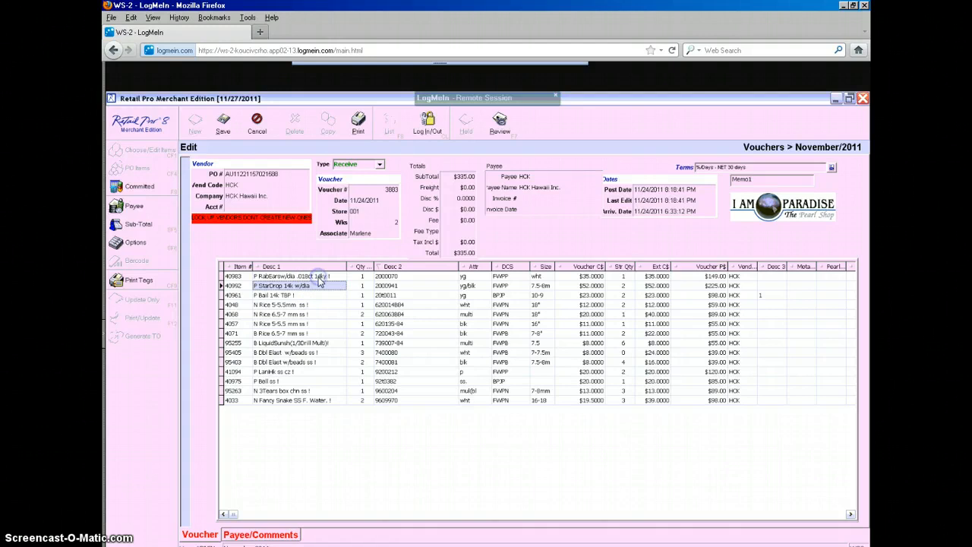
{"action": "left_click", "coordinate": [319, 278]}
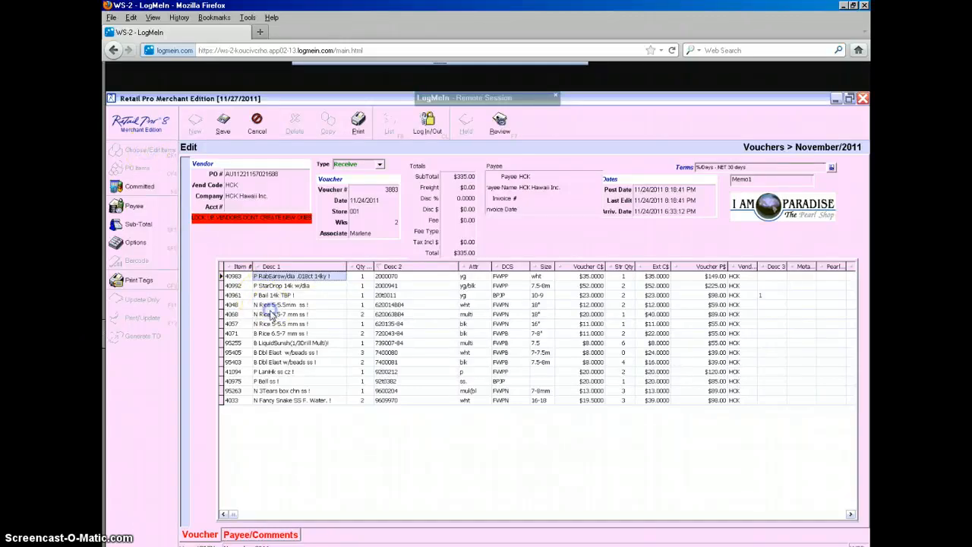
{"action": "left_click", "coordinate": [271, 313]}
{"action": "left_click", "coordinate": [275, 294]}
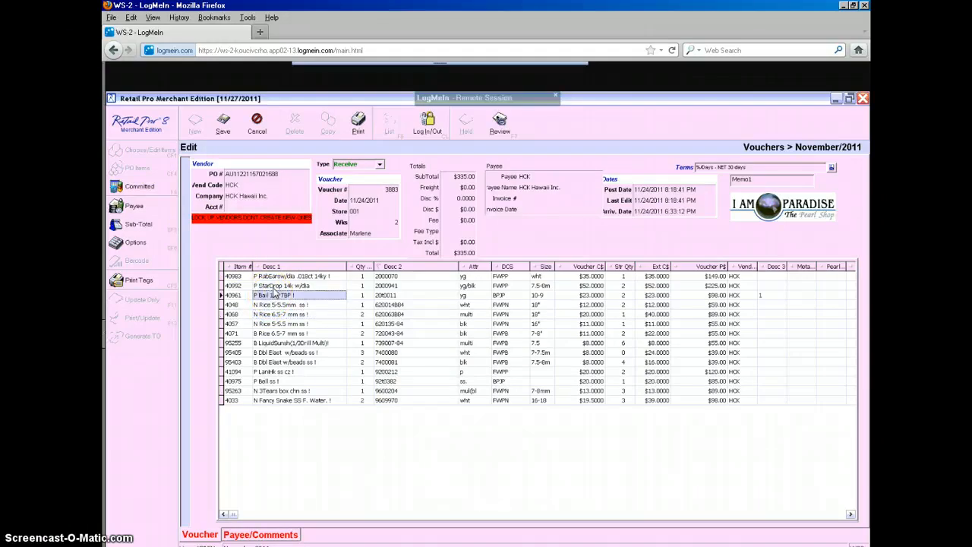
{"action": "left_click", "coordinate": [281, 285]}
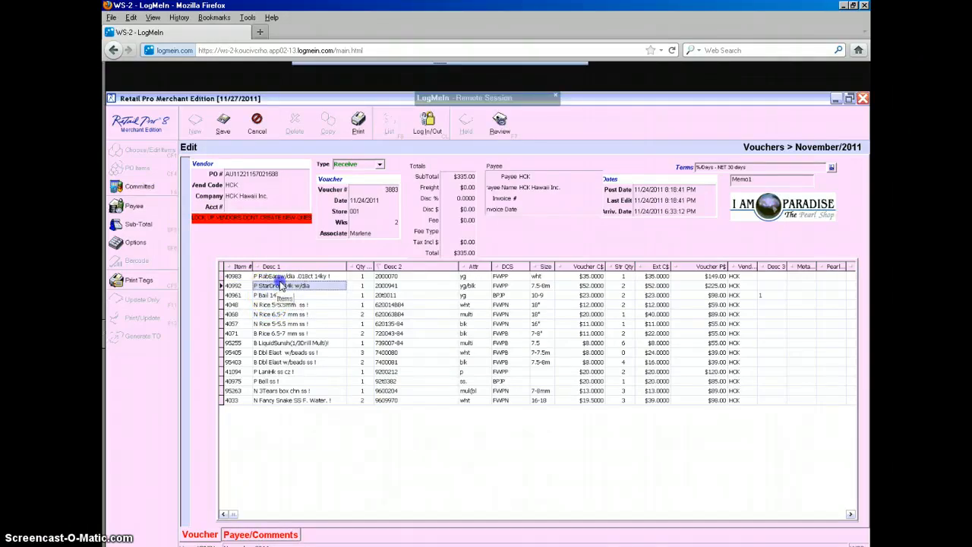
{"action": "key", "text": "Up"}
{"action": "left_click", "coordinate": [256, 128]}
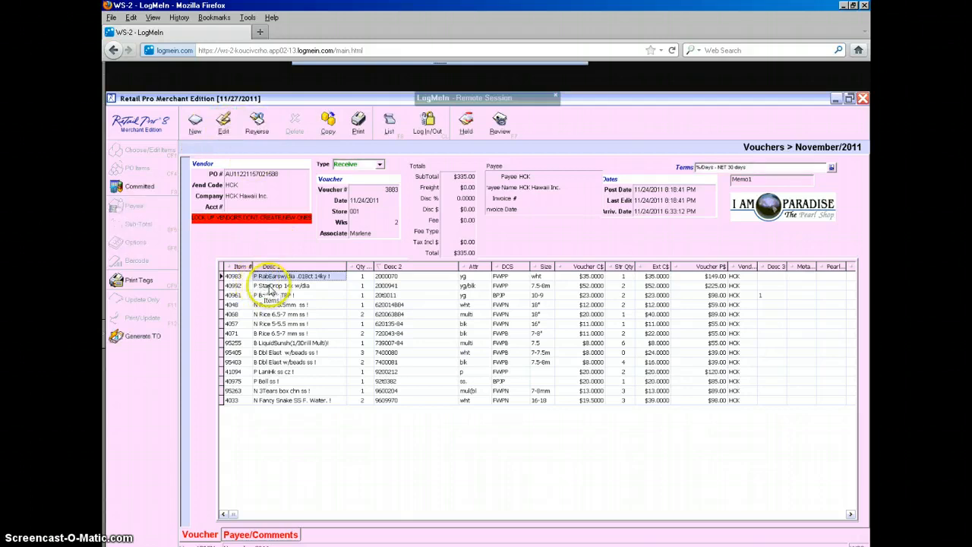
Try again to edit the voucher's item lines, from the RabEarsw pendant down to the LiquidSunsh bracelet.
{"action": "left_click", "coordinate": [270, 287]}
{"action": "left_click", "coordinate": [224, 124]}
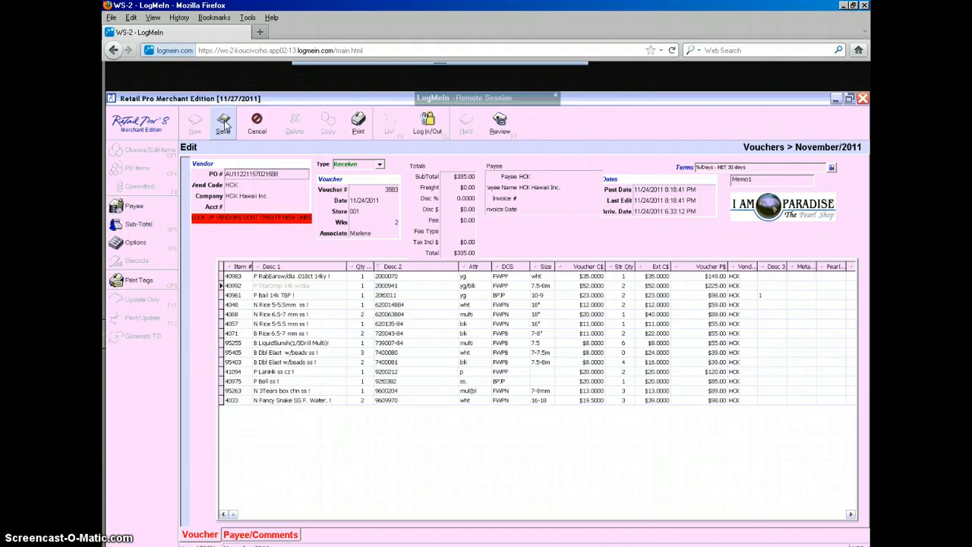
{"action": "left_click", "coordinate": [260, 278]}
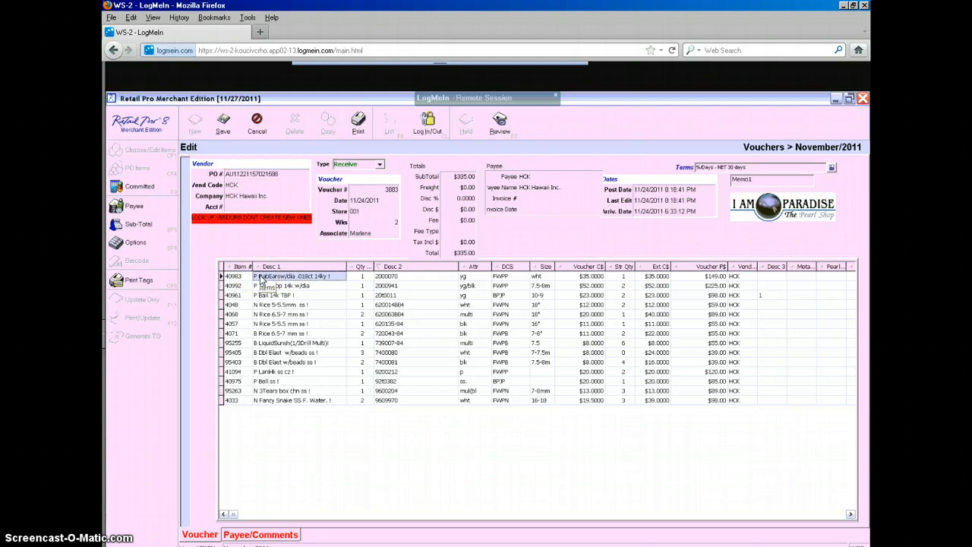
{"action": "left_click", "coordinate": [260, 314]}
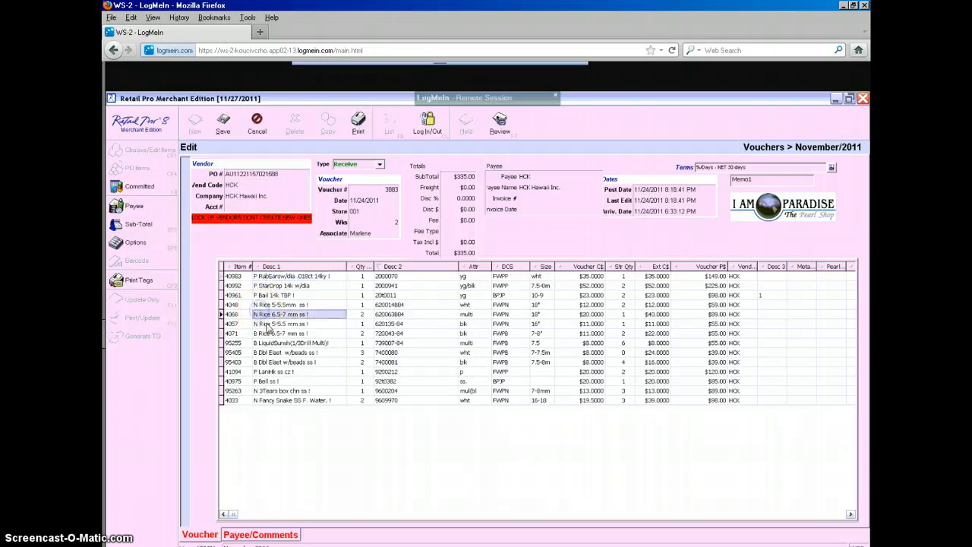
{"action": "left_click", "coordinate": [265, 324]}
{"action": "left_click", "coordinate": [268, 342]}
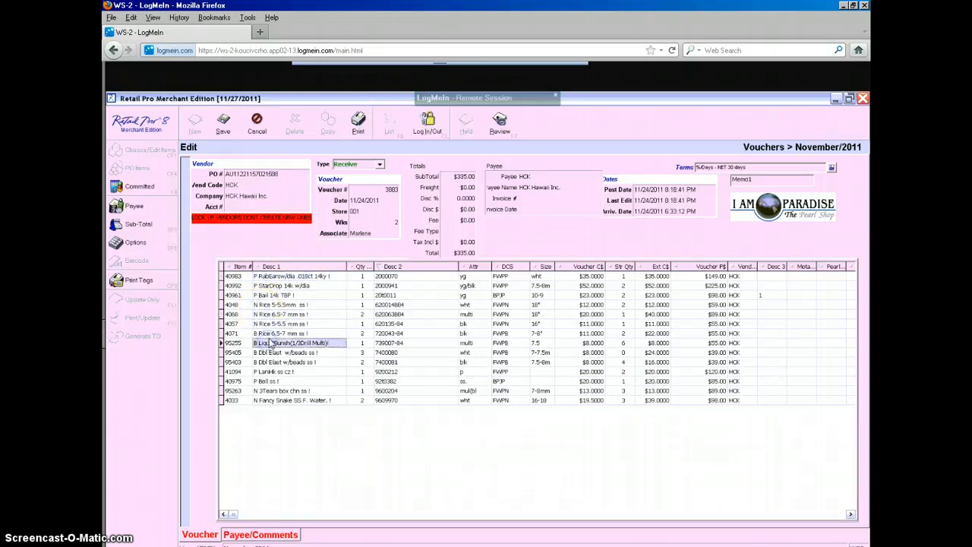
{"action": "left_click", "coordinate": [270, 308]}
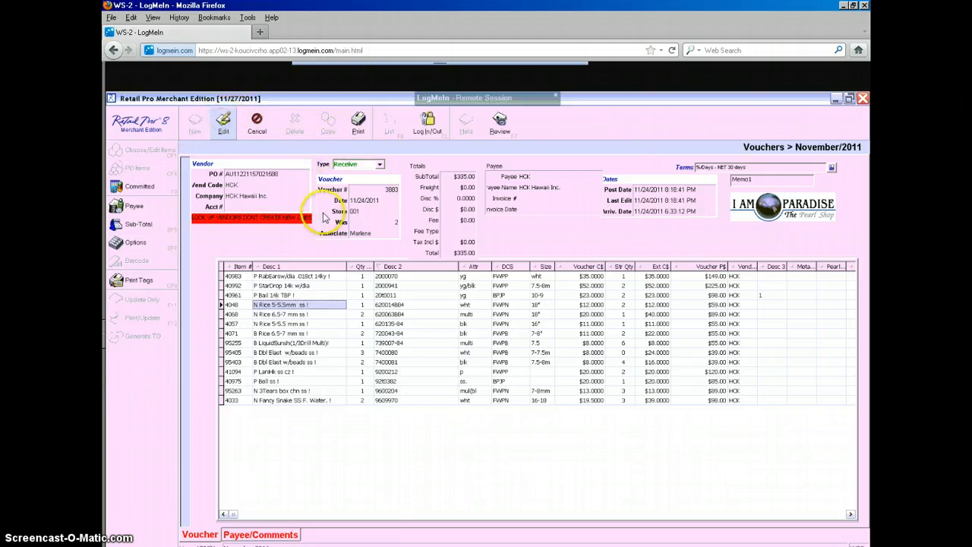
Reverse the HCK Hawaii voucher from the voucher list, choosing the associate and entering the comment "need to sart over on this voucher".
{"action": "left_click", "coordinate": [390, 131]}
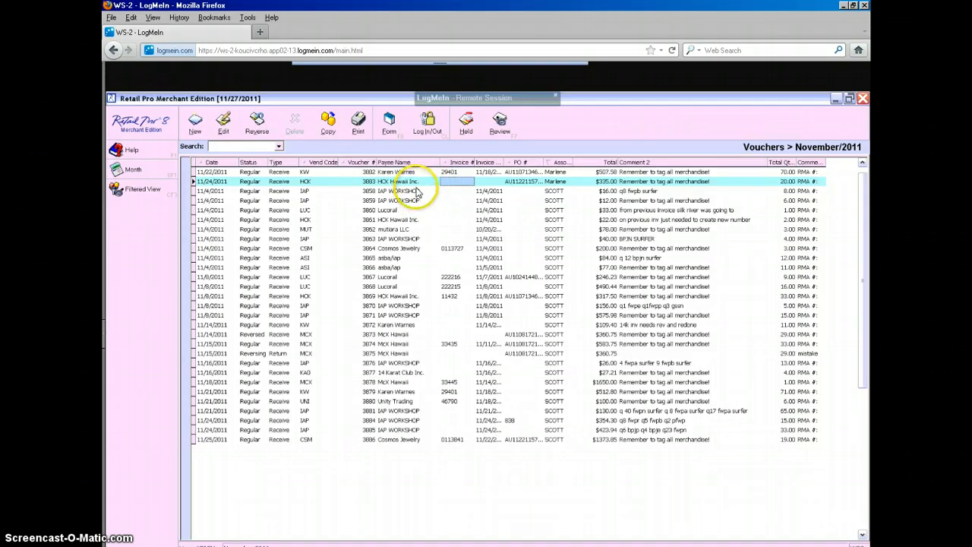
{"action": "left_click", "coordinate": [259, 124]}
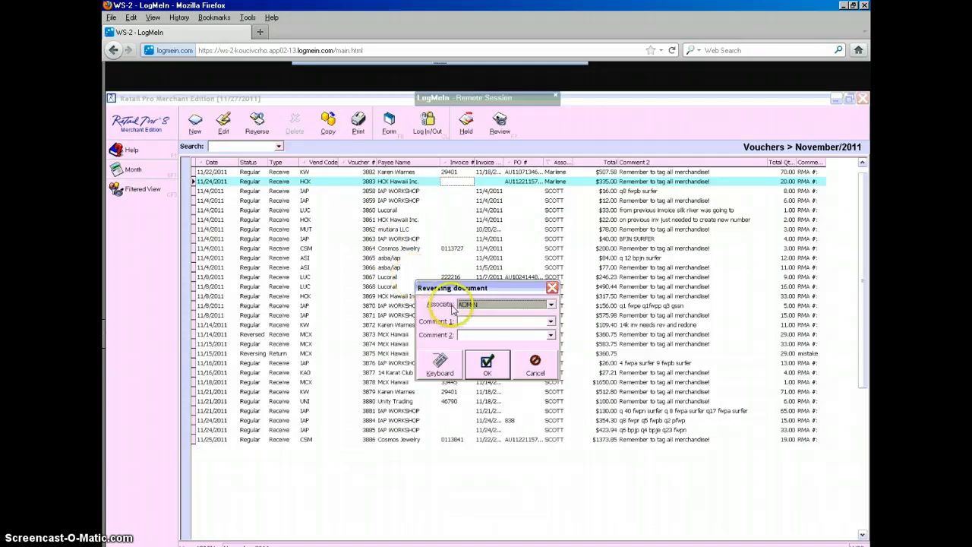
{"action": "left_click", "coordinate": [483, 307]}
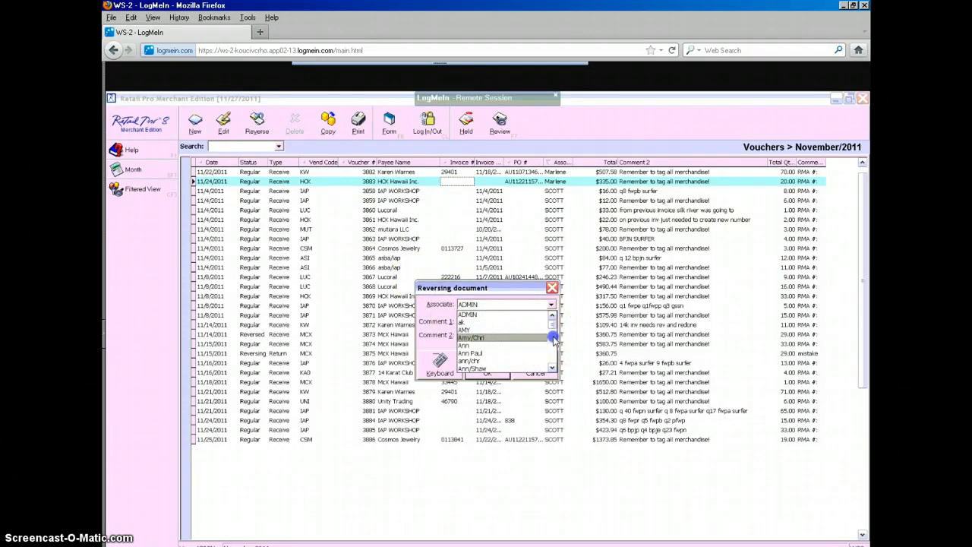
{"action": "left_click_drag", "start_coordinate": [554, 341], "coordinate": [555, 362]}
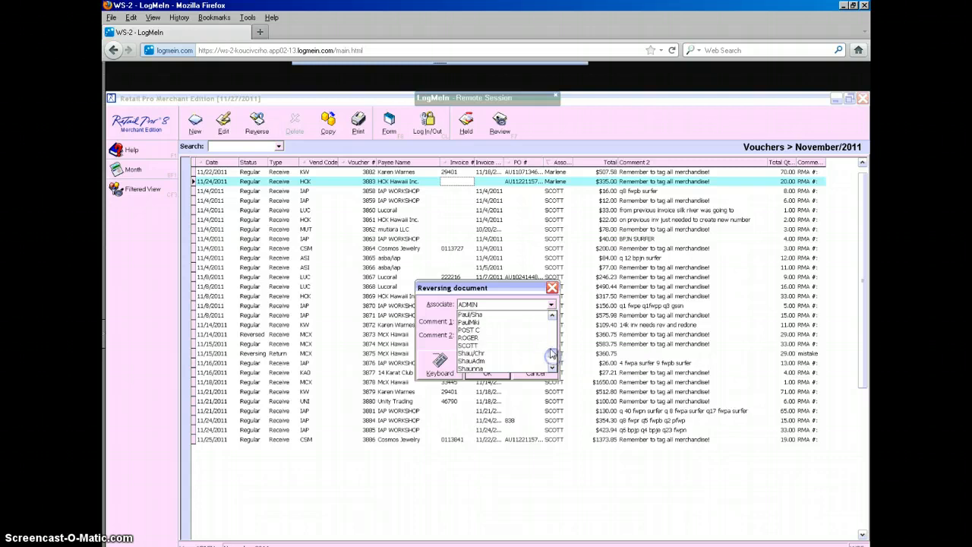
{"action": "left_click", "coordinate": [510, 345]}
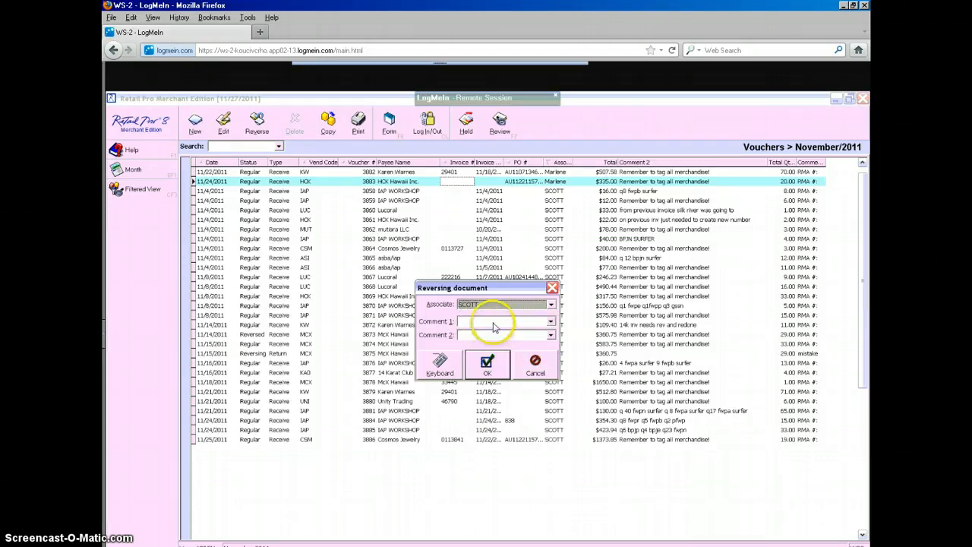
{"action": "left_click", "coordinate": [491, 324]}
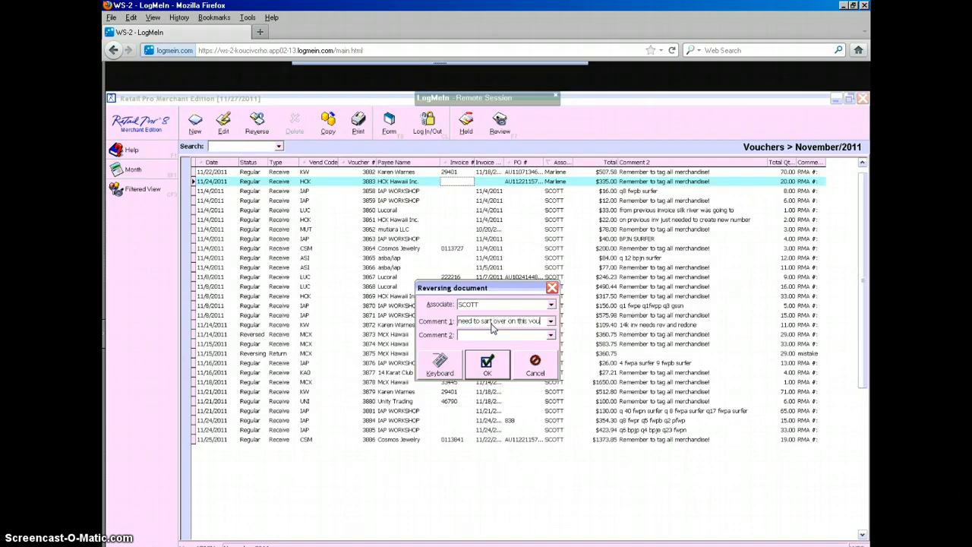
{"action": "type", "text": "cher"}
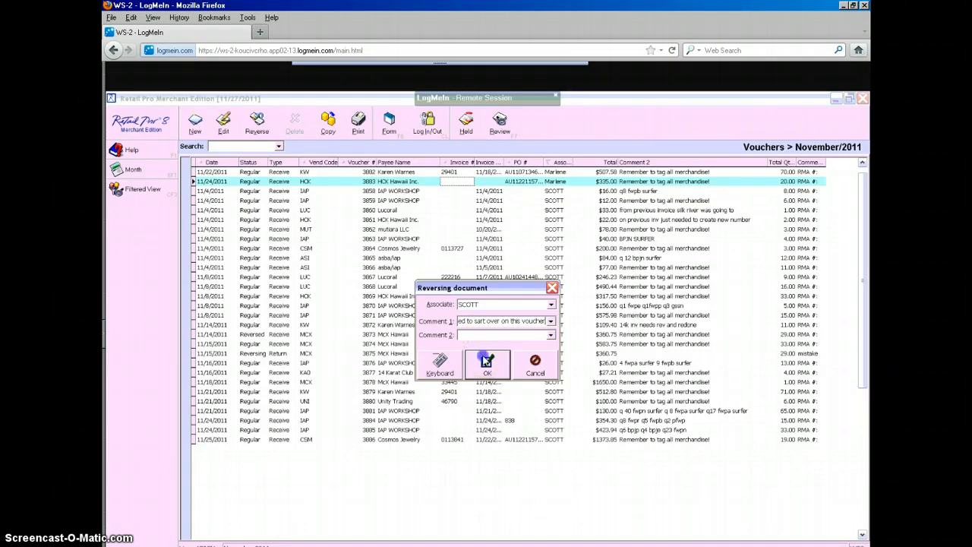
{"action": "left_click", "coordinate": [486, 361]}
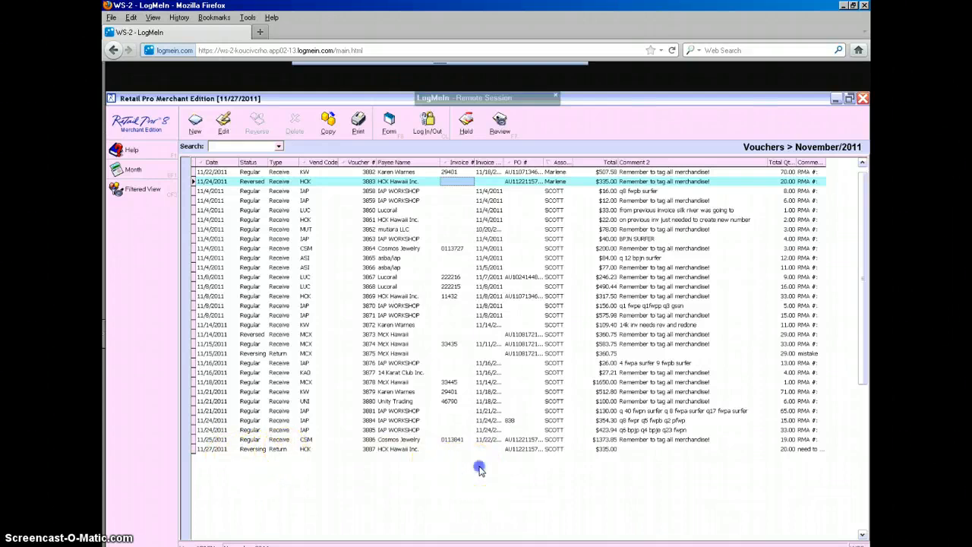
Check the total of the HCK reversing voucher dated 11/27/2011 against the original voucher in the list.
{"action": "left_click", "coordinate": [610, 448]}
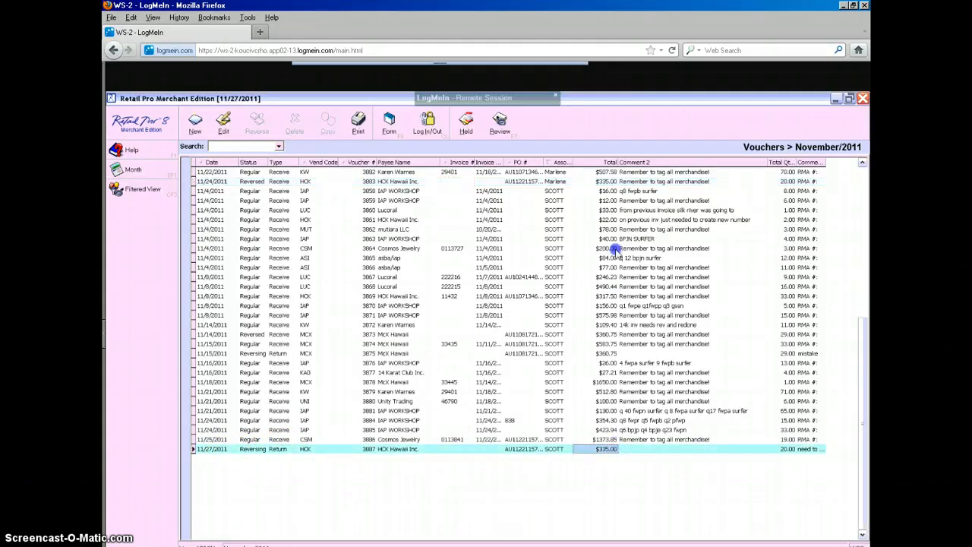
{"action": "left_click", "coordinate": [613, 209]}
{"action": "left_click", "coordinate": [613, 173]}
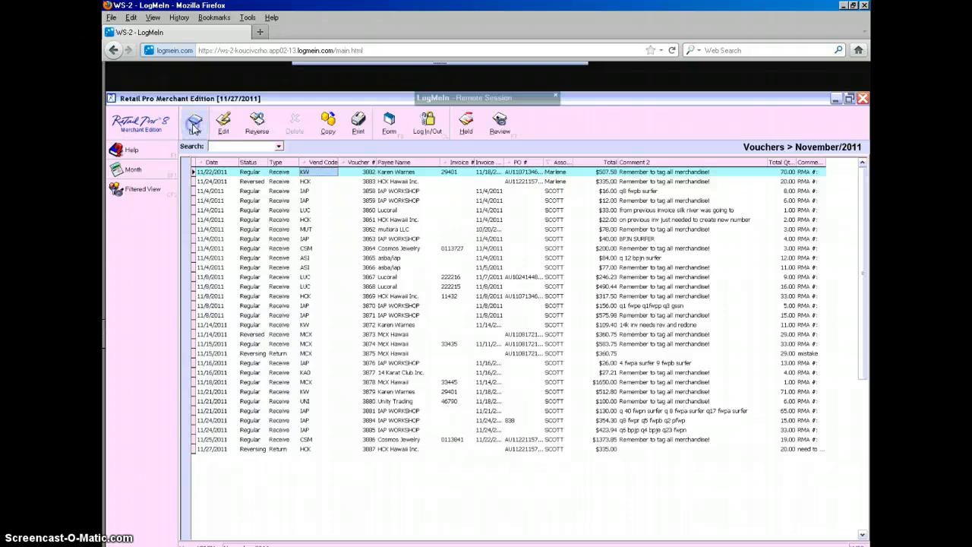
Start a new receiving voucher and base it on the HCK purchase order dated 11/22/2011.
{"action": "left_click", "coordinate": [195, 128]}
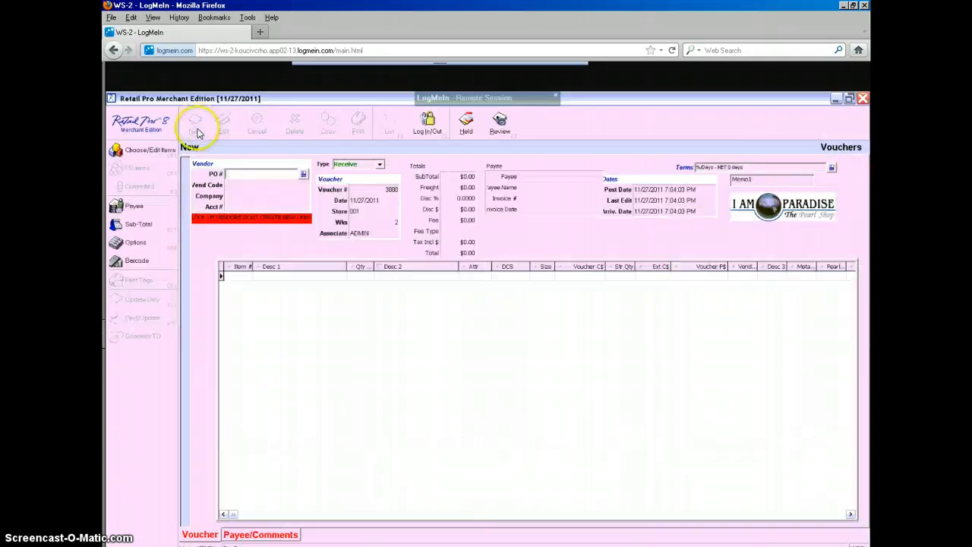
{"action": "left_click", "coordinate": [303, 177]}
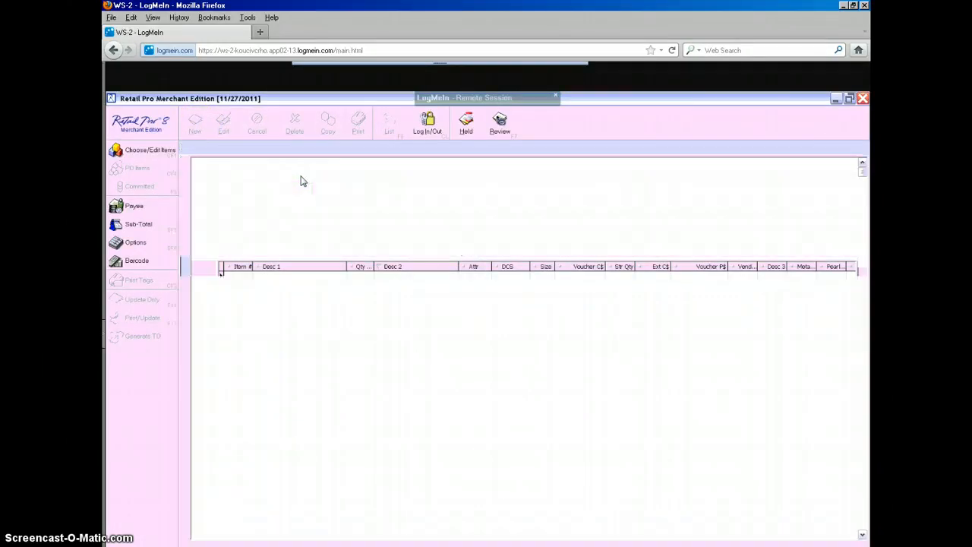
{"action": "left_click", "coordinate": [302, 189]}
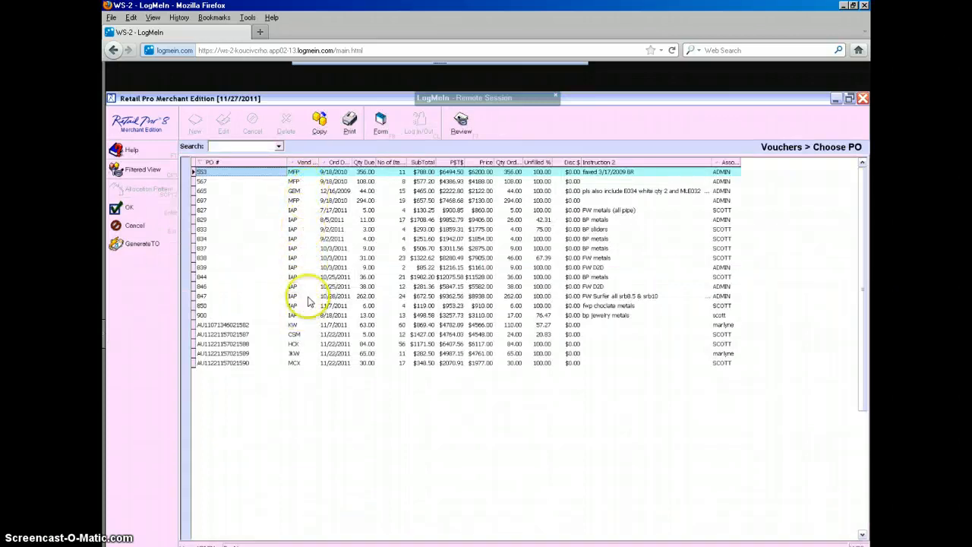
{"action": "left_click", "coordinate": [304, 349]}
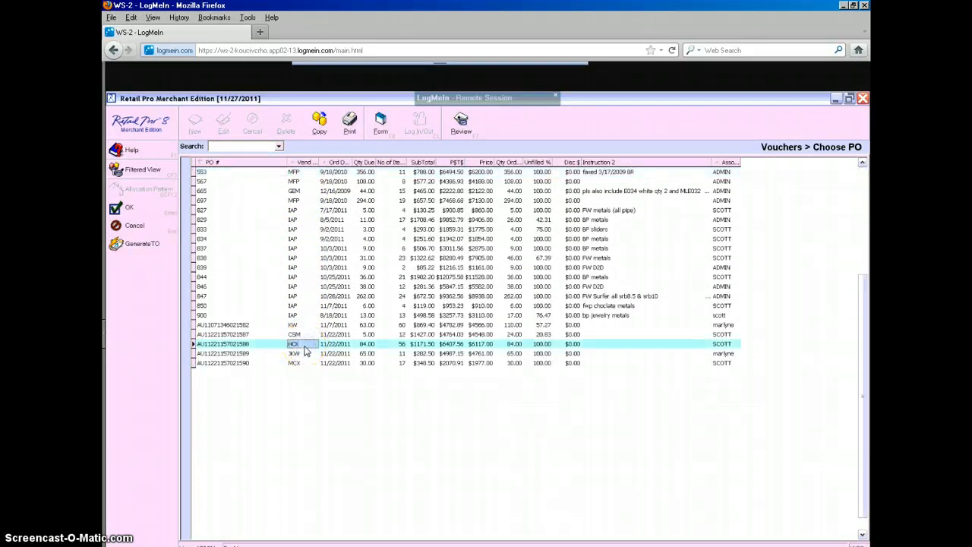
{"action": "left_click", "coordinate": [165, 211]}
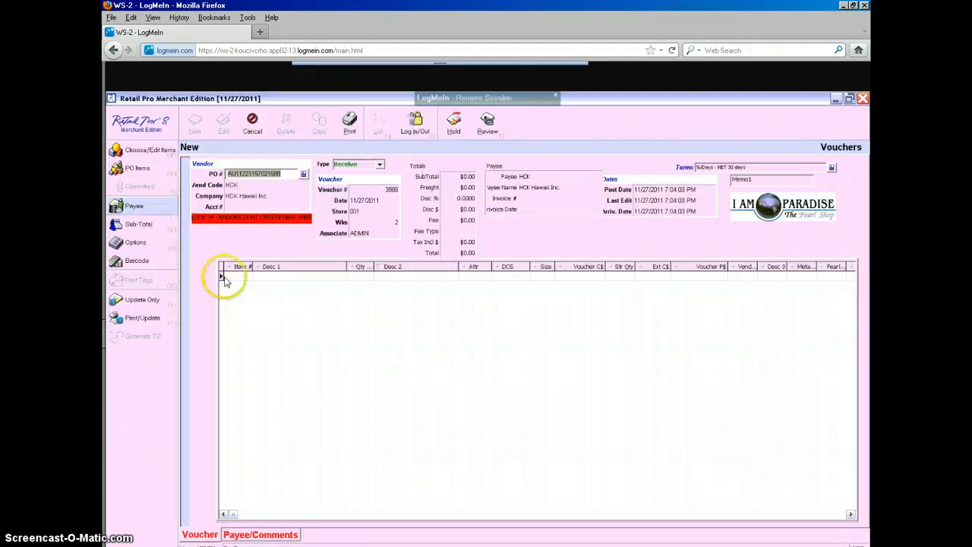
Sort the purchase order items by Desc 2 and receive item 40983, the RabEarsw pendant, with a document quantity of 1.
{"action": "left_click", "coordinate": [151, 174]}
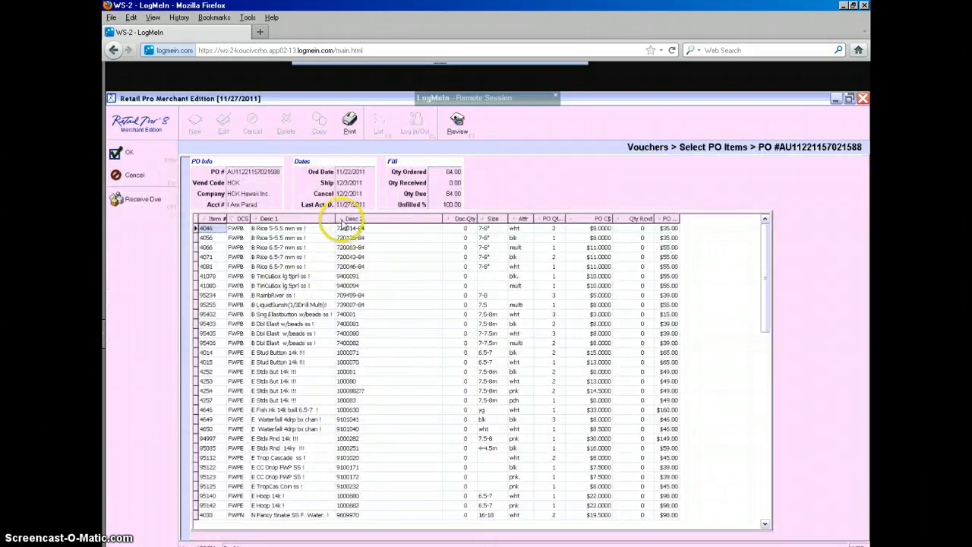
{"action": "left_click", "coordinate": [343, 222]}
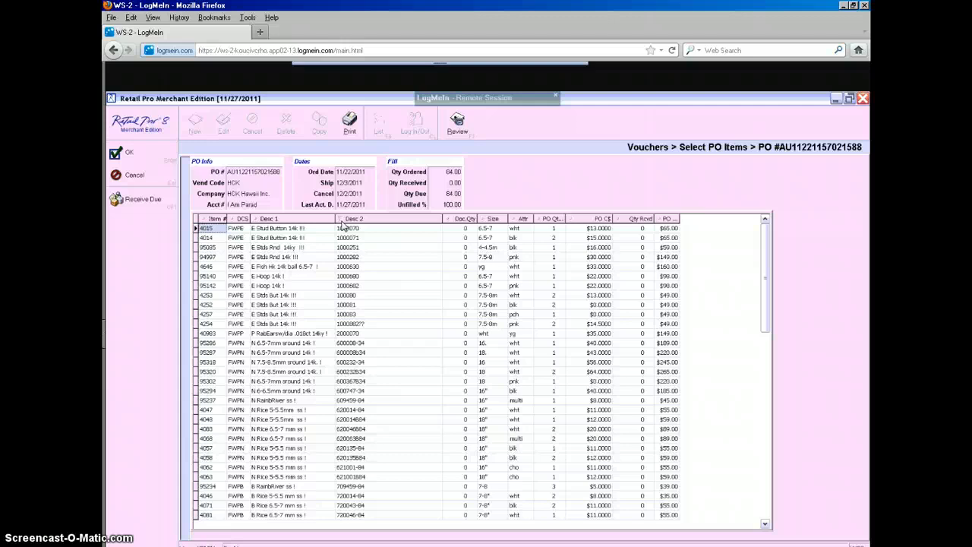
{"action": "left_click", "coordinate": [366, 334]}
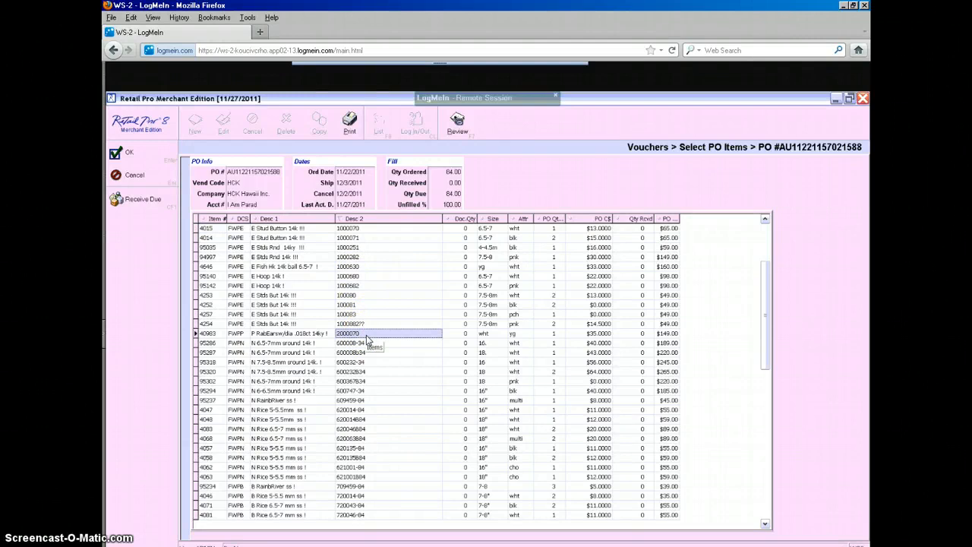
{"action": "left_click", "coordinate": [463, 339]}
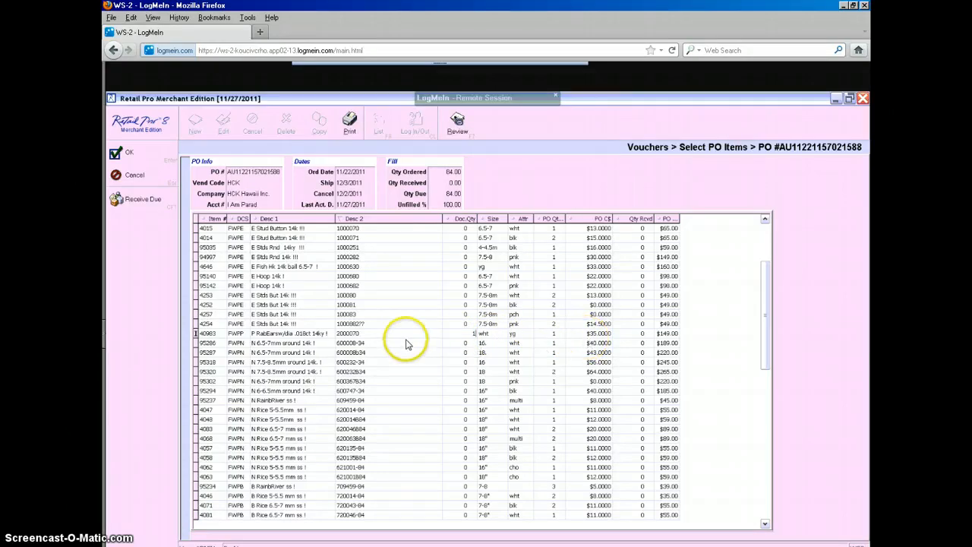
{"action": "left_click", "coordinate": [159, 152]}
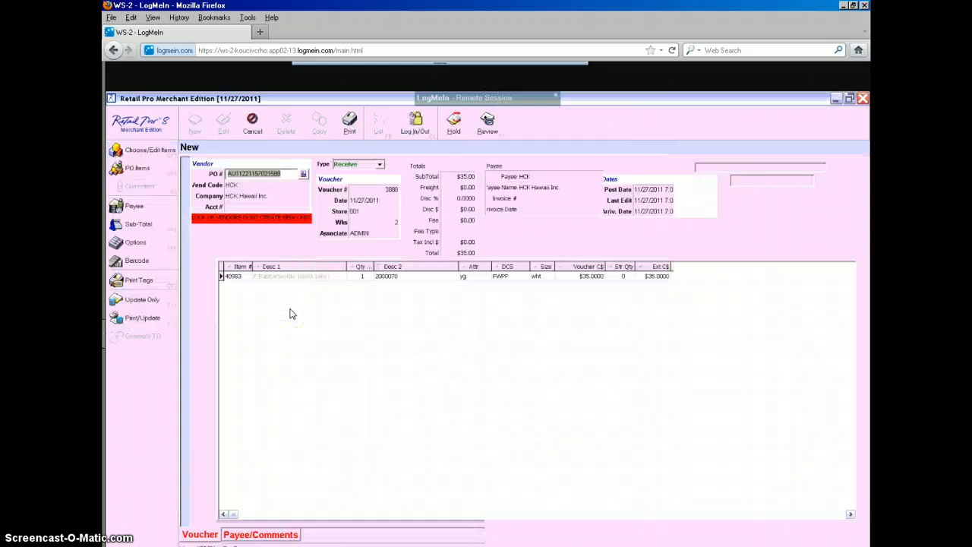
Edit inventory item 40983 from the voucher, set its Desc 2 to 200070, save it and return to the voucher.
{"action": "left_click", "coordinate": [376, 278]}
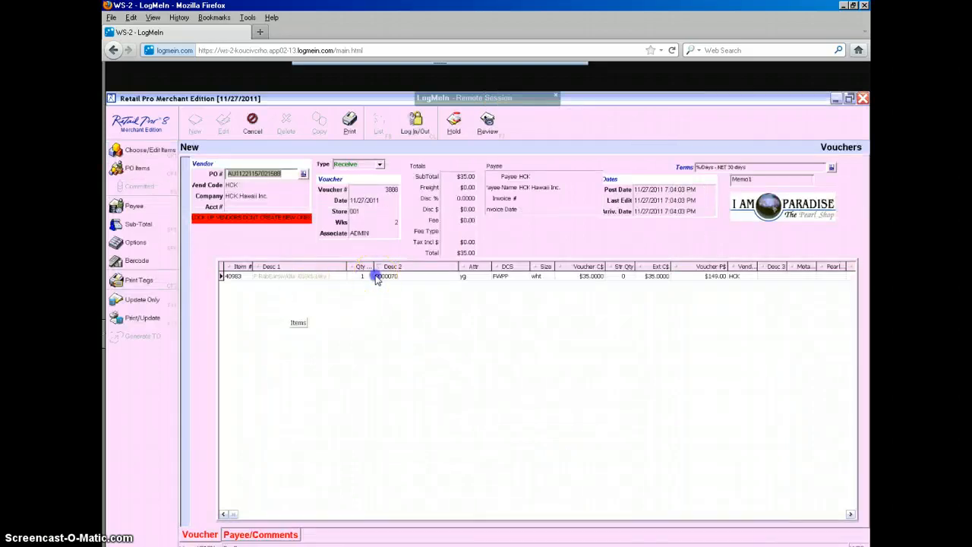
{"action": "left_click", "coordinate": [159, 151]}
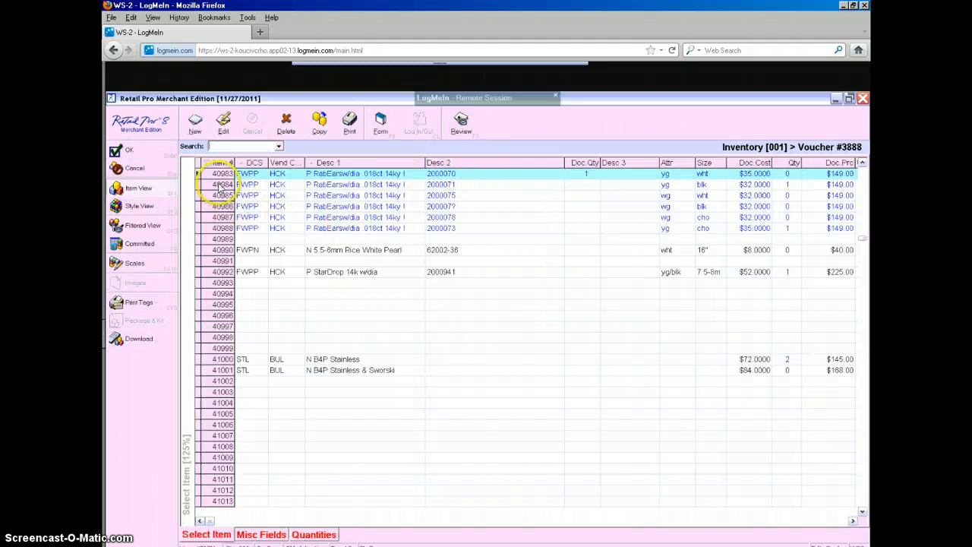
{"action": "left_click", "coordinate": [463, 177]}
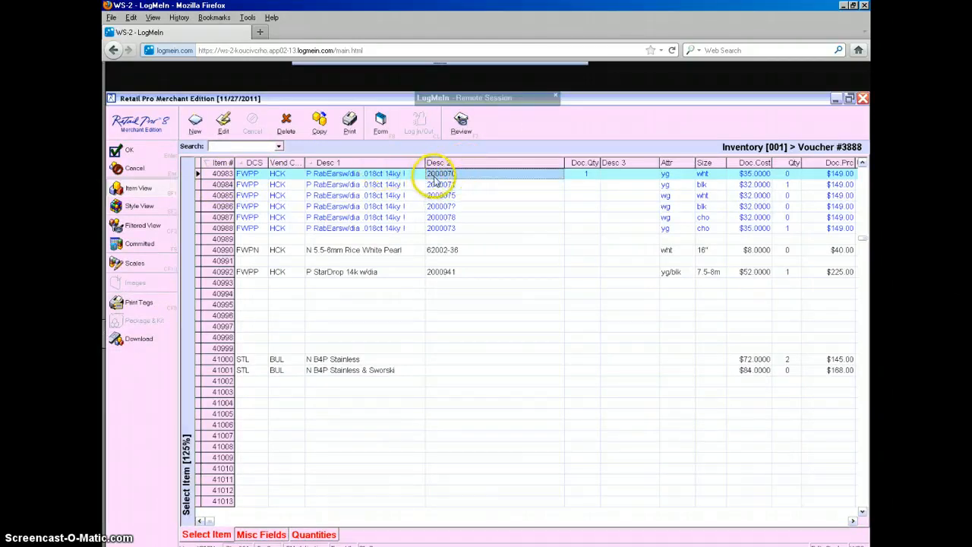
{"action": "left_click", "coordinate": [436, 179]}
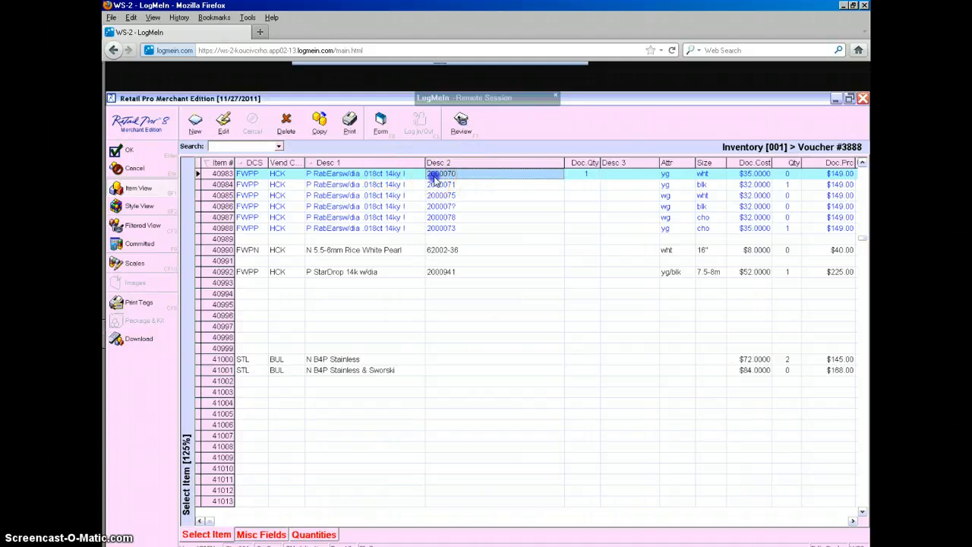
{"action": "left_click", "coordinate": [224, 122]}
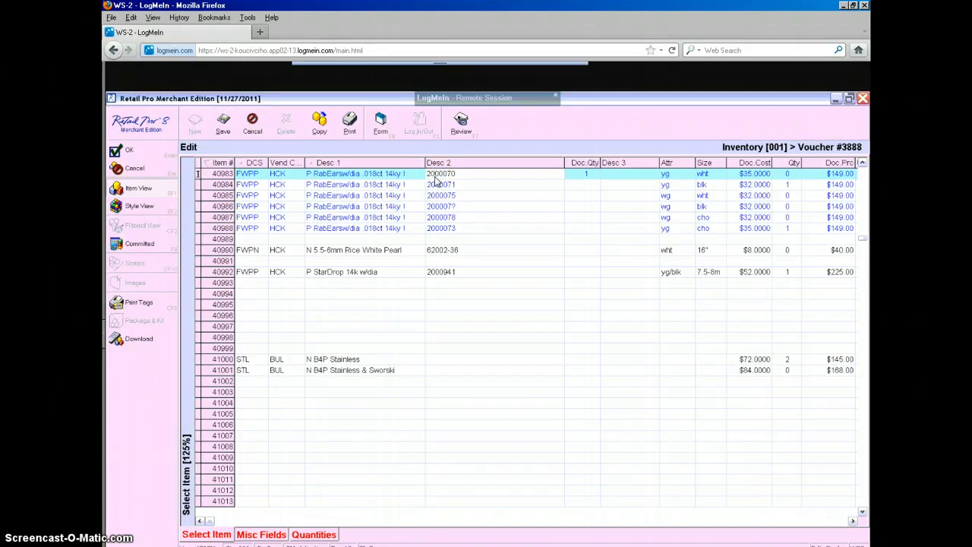
{"action": "left_click", "coordinate": [224, 123]}
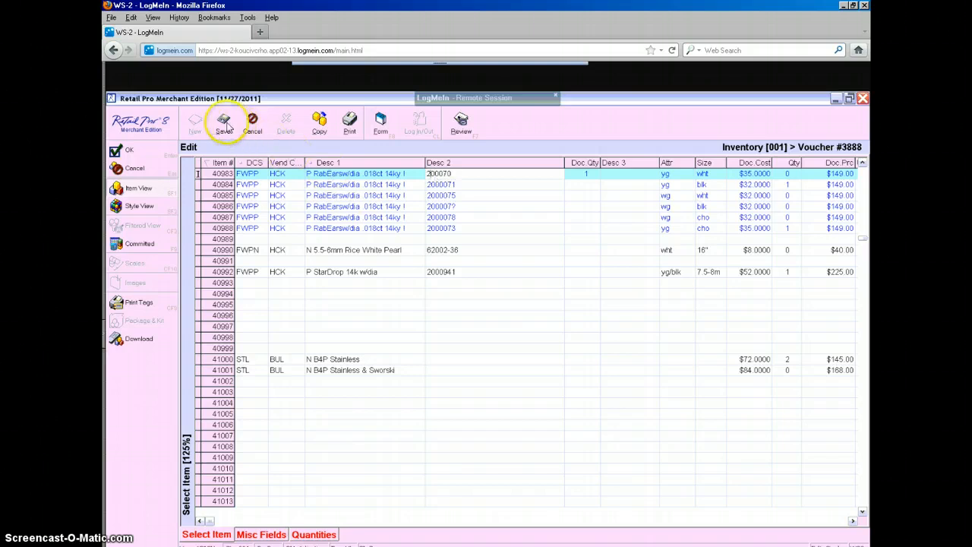
{"action": "left_click", "coordinate": [433, 351]}
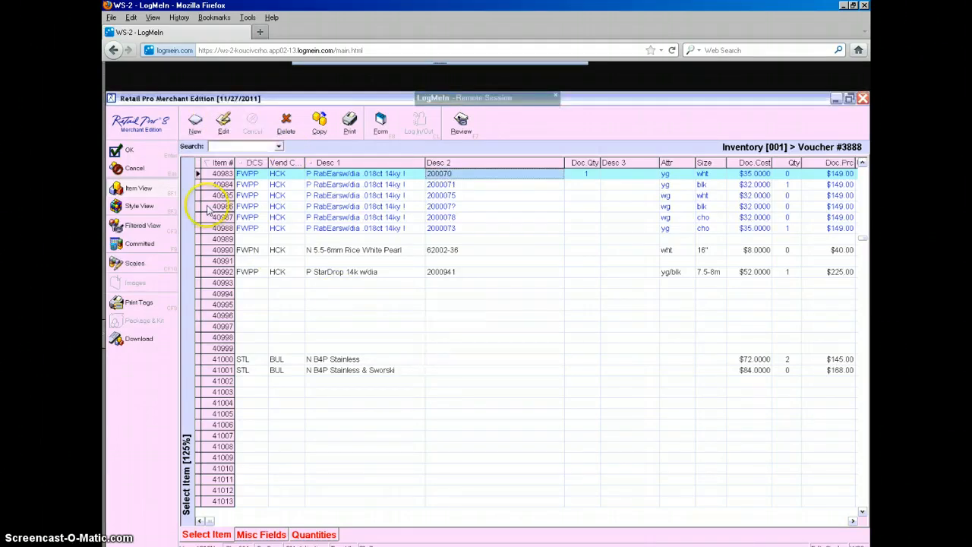
{"action": "left_click", "coordinate": [151, 151]}
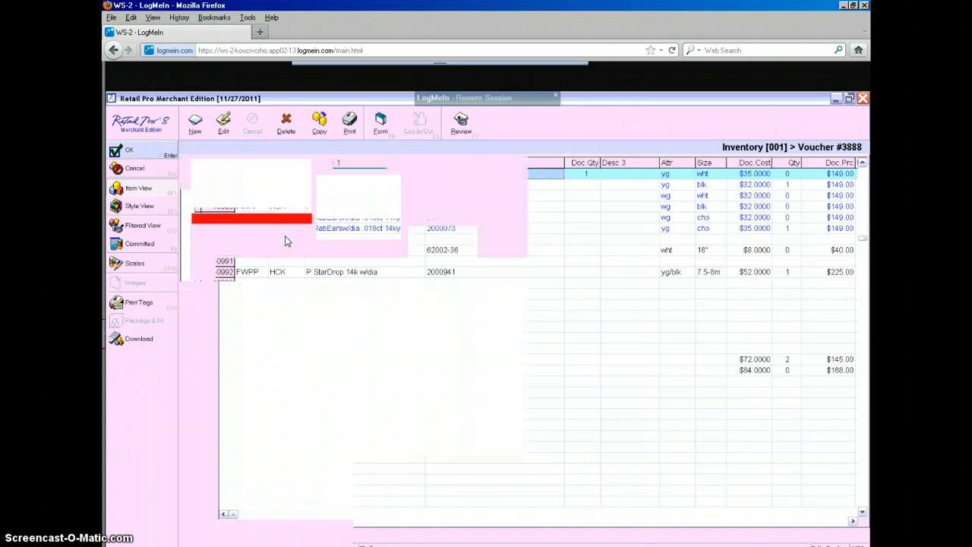
Delete the RabEarsw pendant line from the new voucher.
{"action": "left_click", "coordinate": [386, 278]}
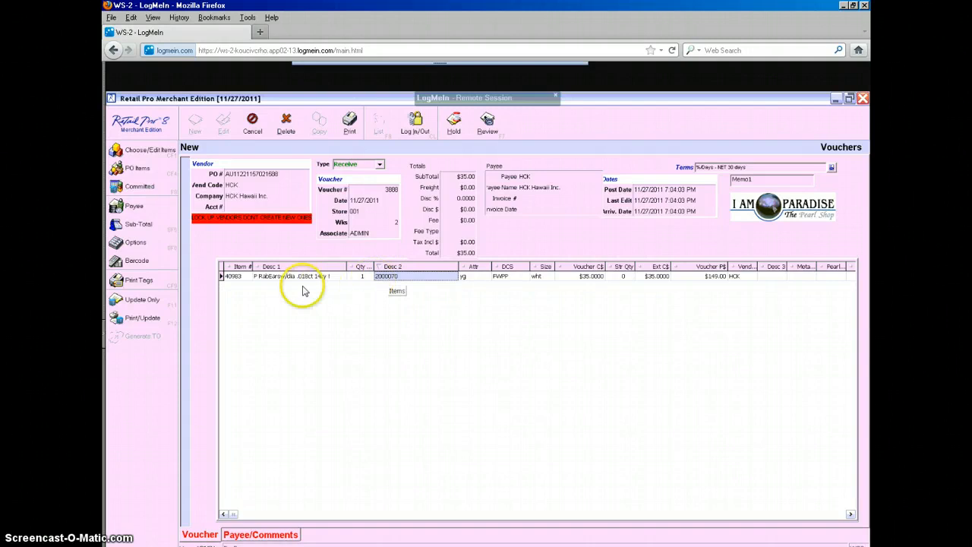
{"action": "left_click", "coordinate": [276, 278]}
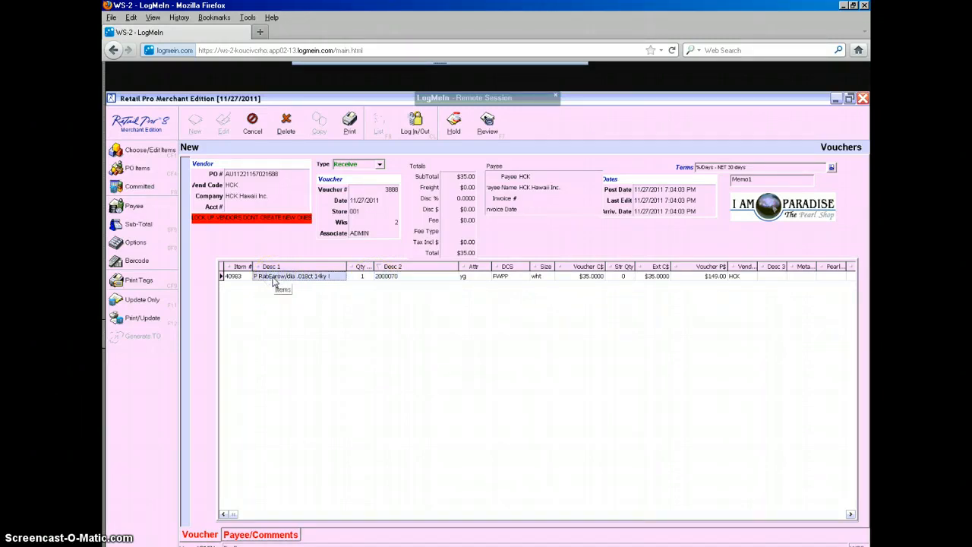
{"action": "left_click", "coordinate": [285, 128]}
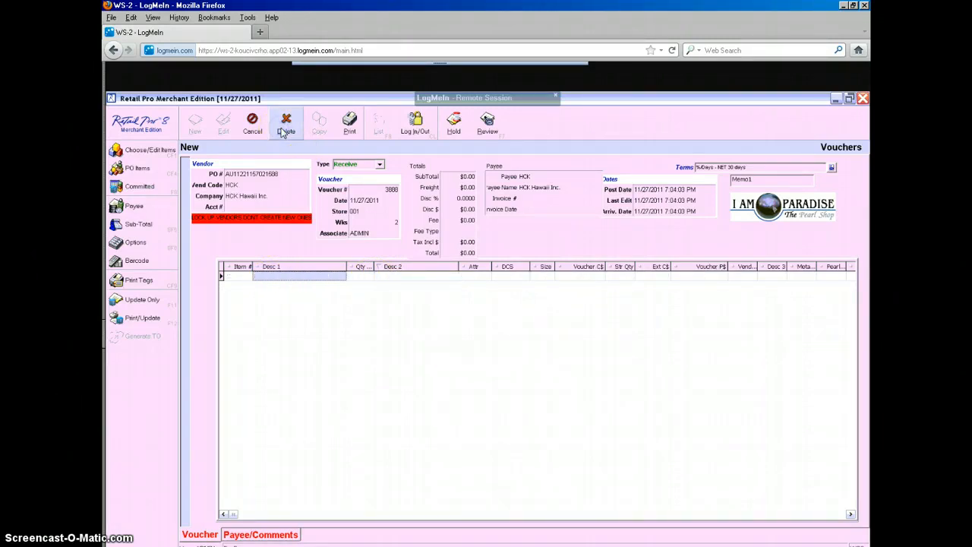
Receive the RabEarsw pendant, item 40983, from the purchase order items again with a document quantity of 1.
{"action": "left_click", "coordinate": [156, 167]}
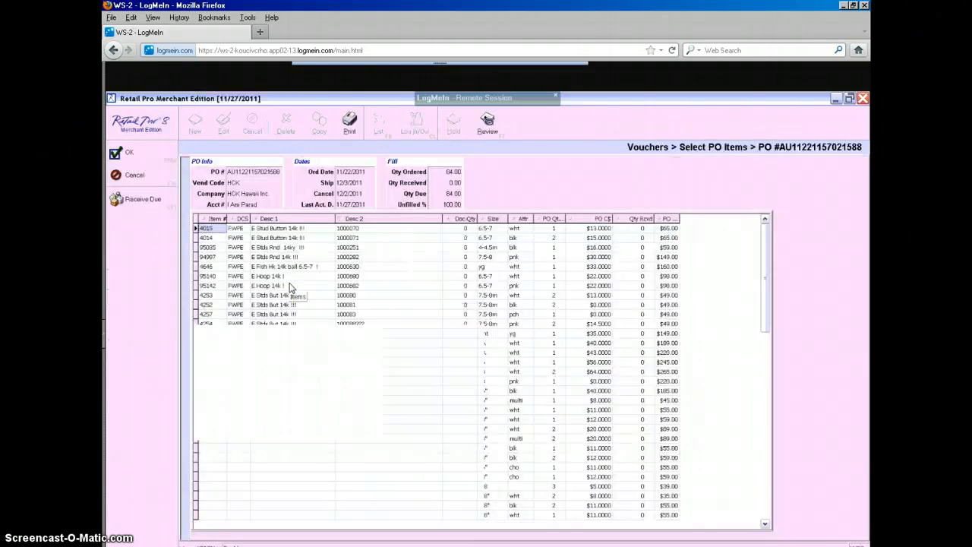
{"action": "left_click", "coordinate": [293, 278]}
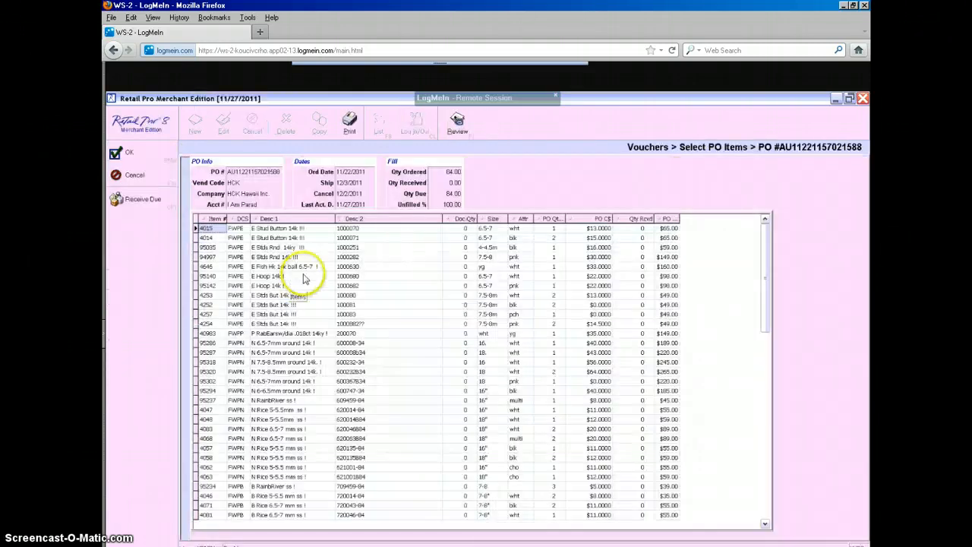
{"action": "left_click", "coordinate": [328, 336]}
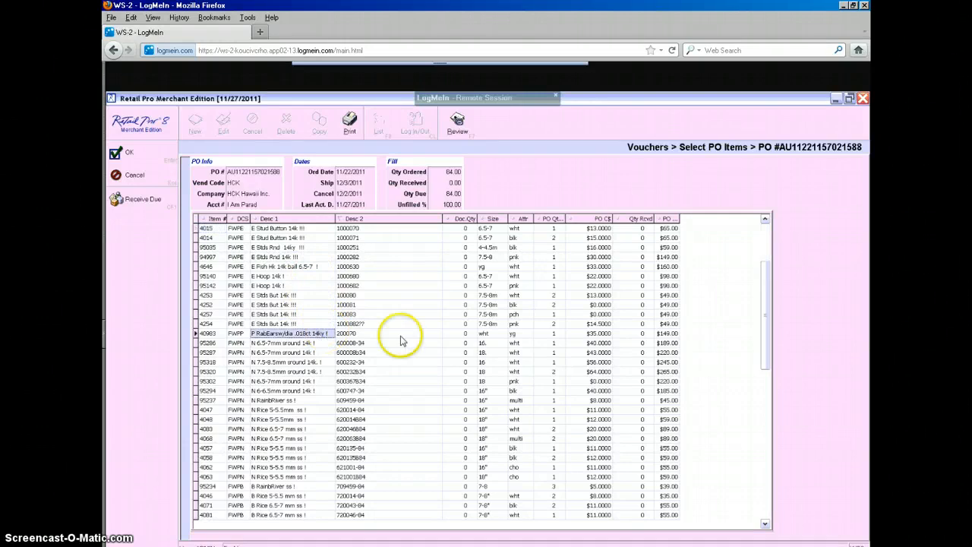
{"action": "left_click", "coordinate": [465, 336]}
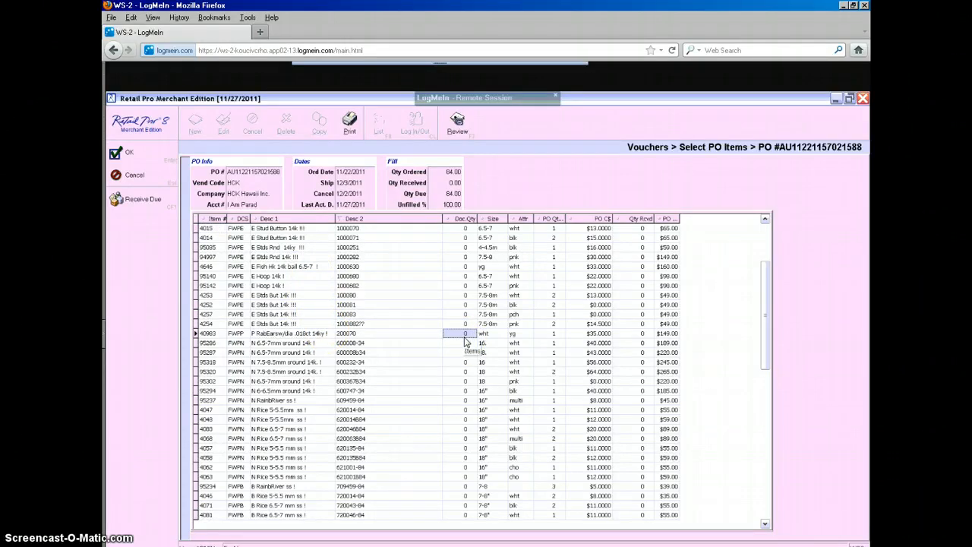
{"action": "type", "text": "1"}
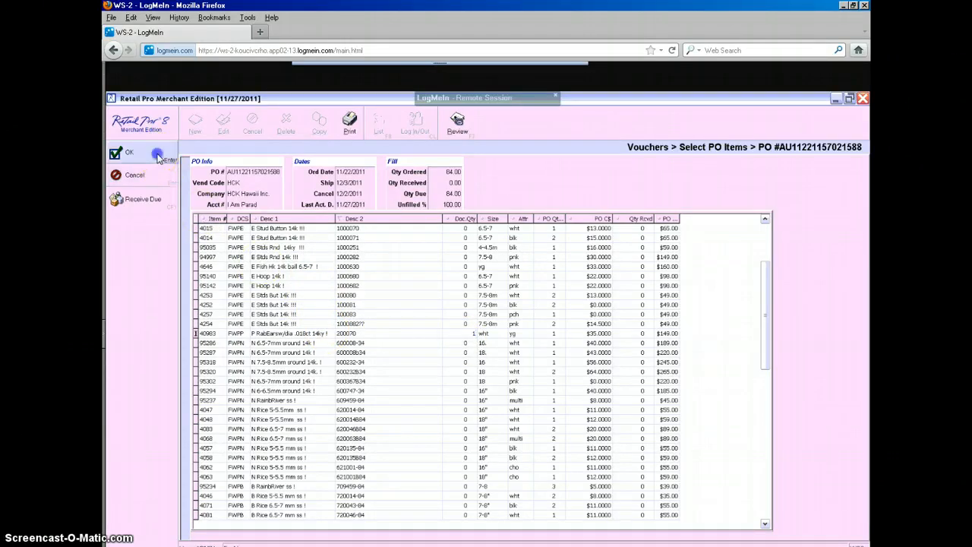
{"action": "left_click", "coordinate": [157, 155]}
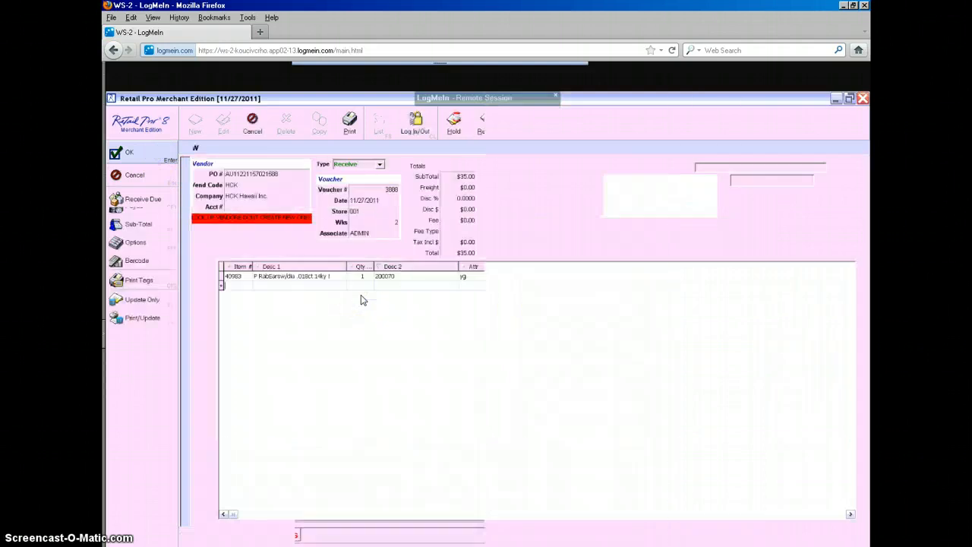
Edit inventory item 40983 from the voucher, set its Desc 2 to 2000070, save it and return to the voucher.
{"action": "left_click", "coordinate": [386, 280]}
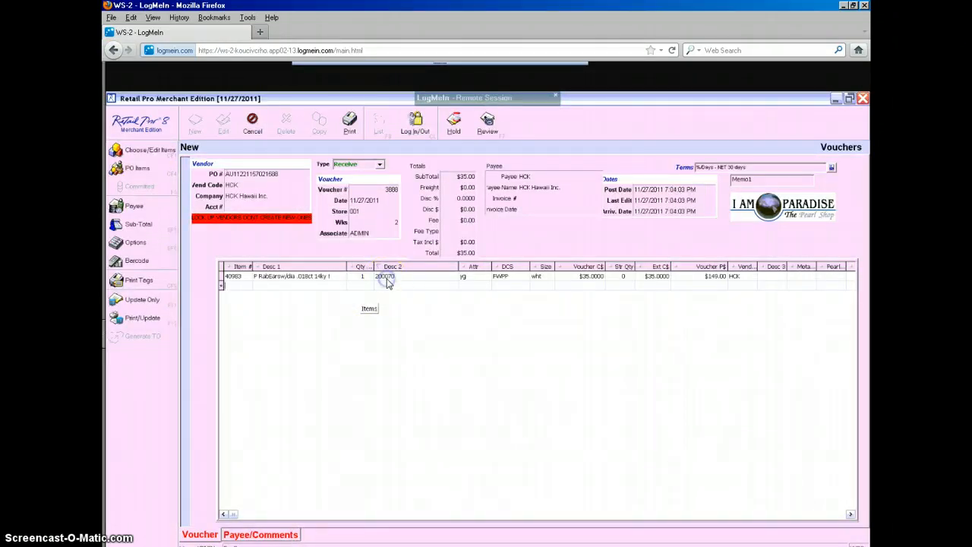
{"action": "left_click", "coordinate": [388, 291]}
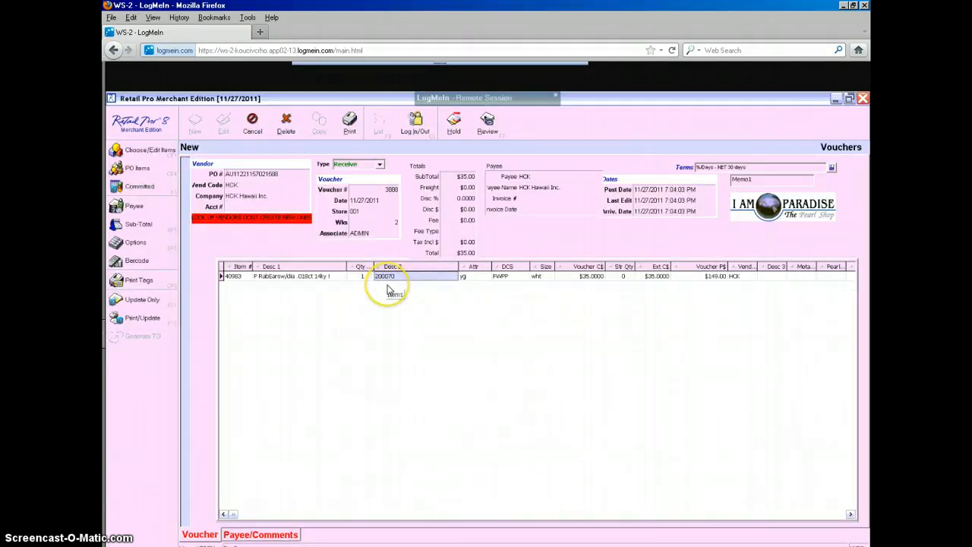
{"action": "left_click", "coordinate": [158, 151]}
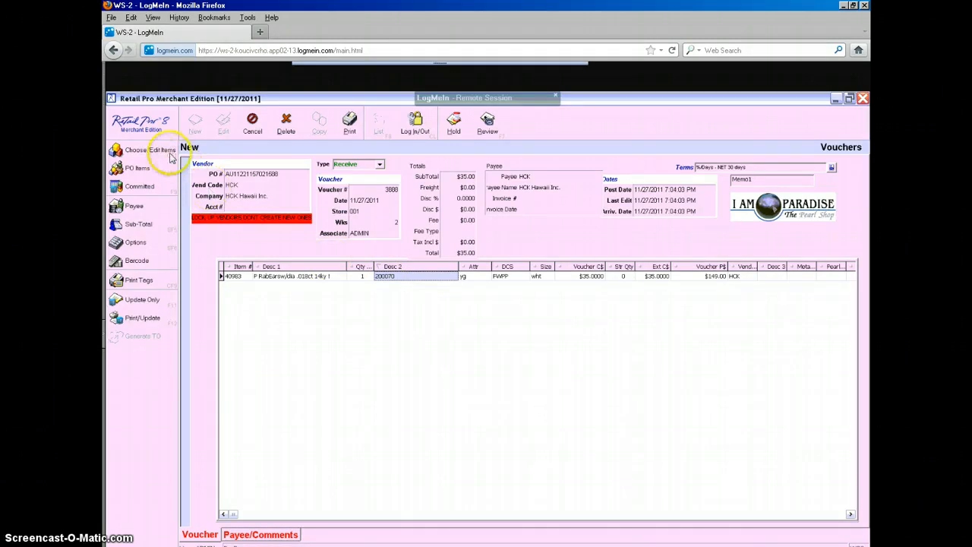
{"action": "left_click", "coordinate": [418, 299]}
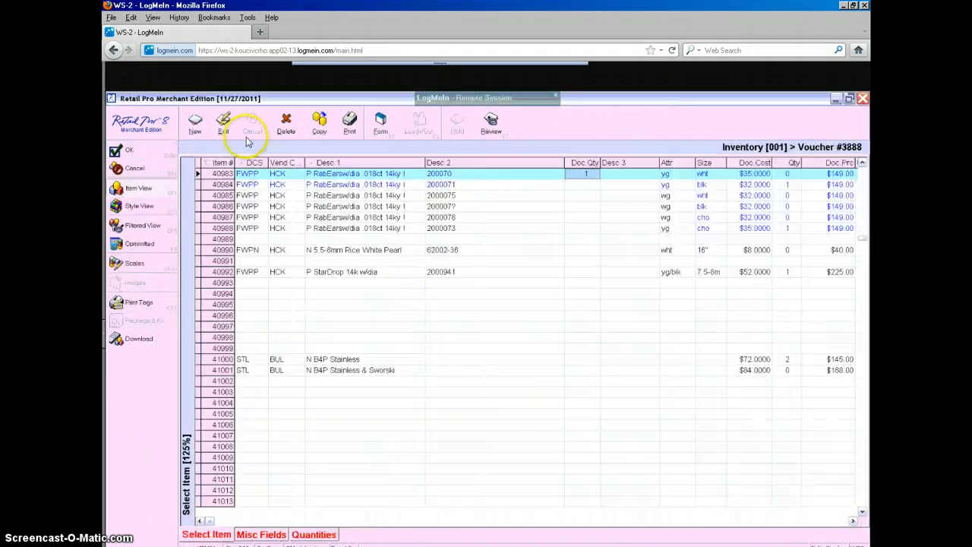
{"action": "left_click", "coordinate": [220, 123]}
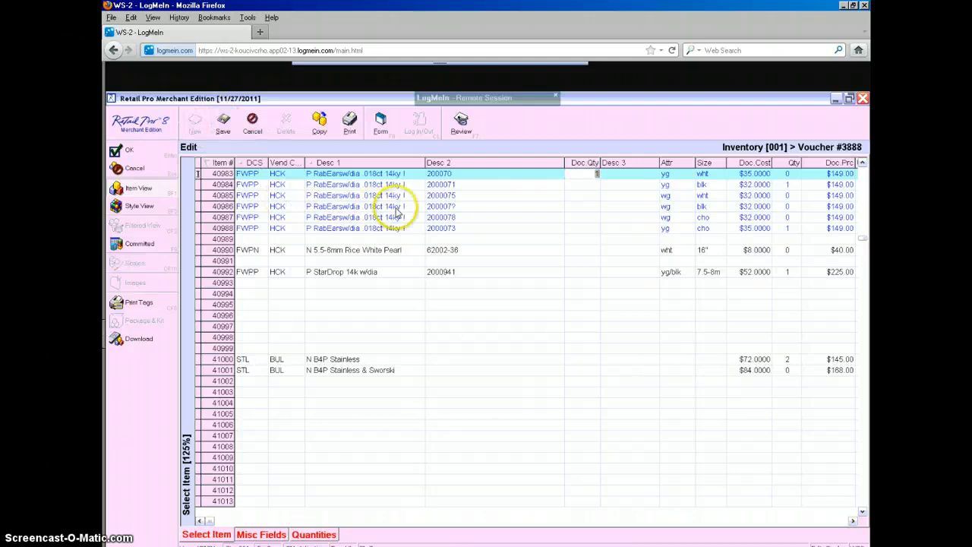
{"action": "left_click", "coordinate": [435, 174]}
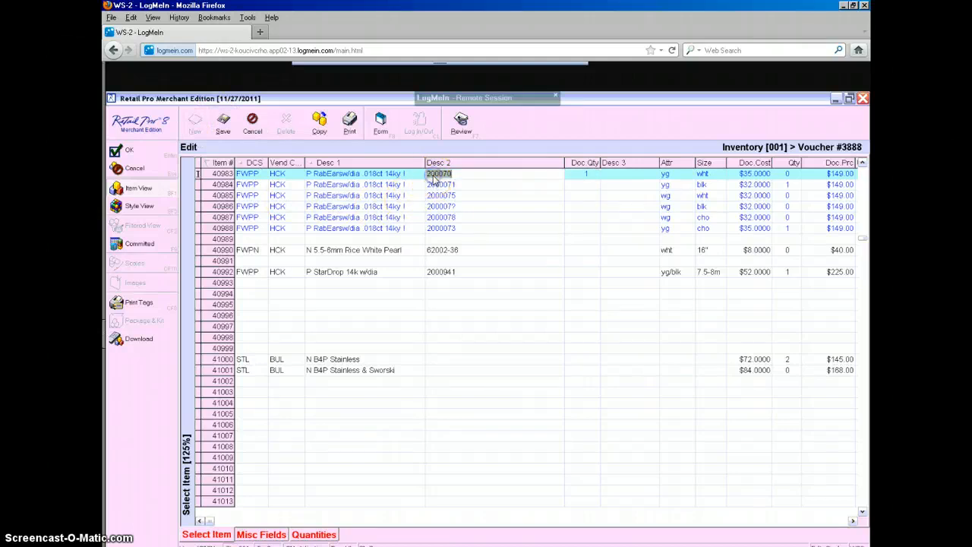
{"action": "left_click", "coordinate": [434, 178]}
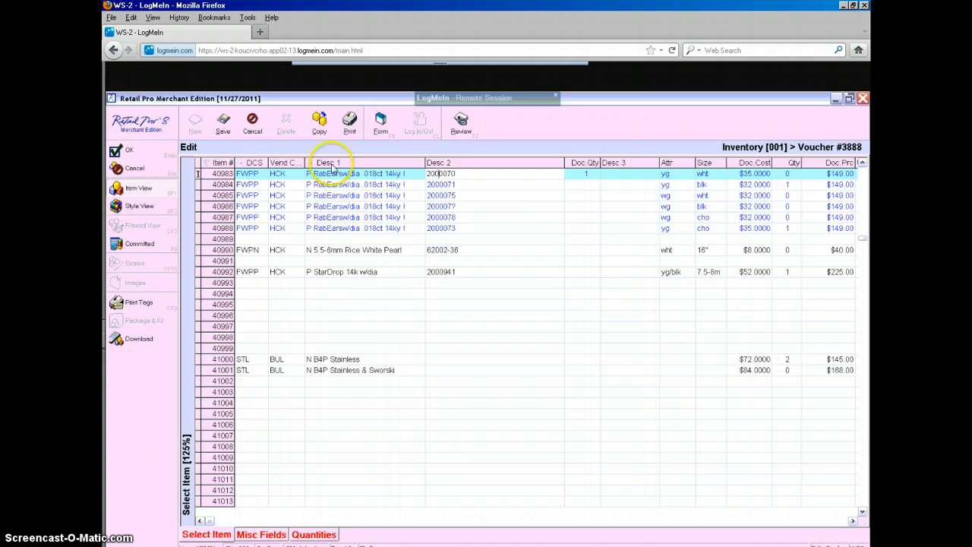
{"action": "left_click", "coordinate": [225, 121]}
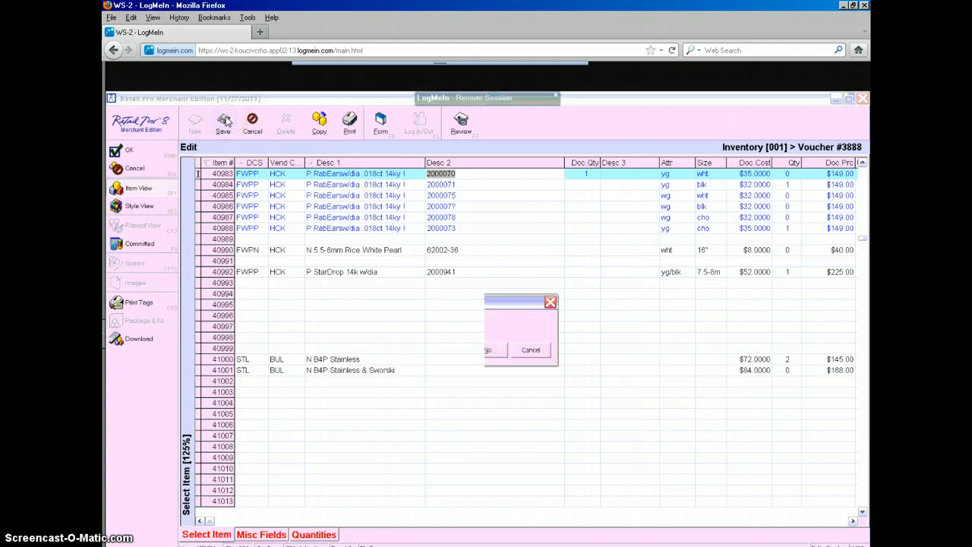
{"action": "left_click", "coordinate": [446, 350]}
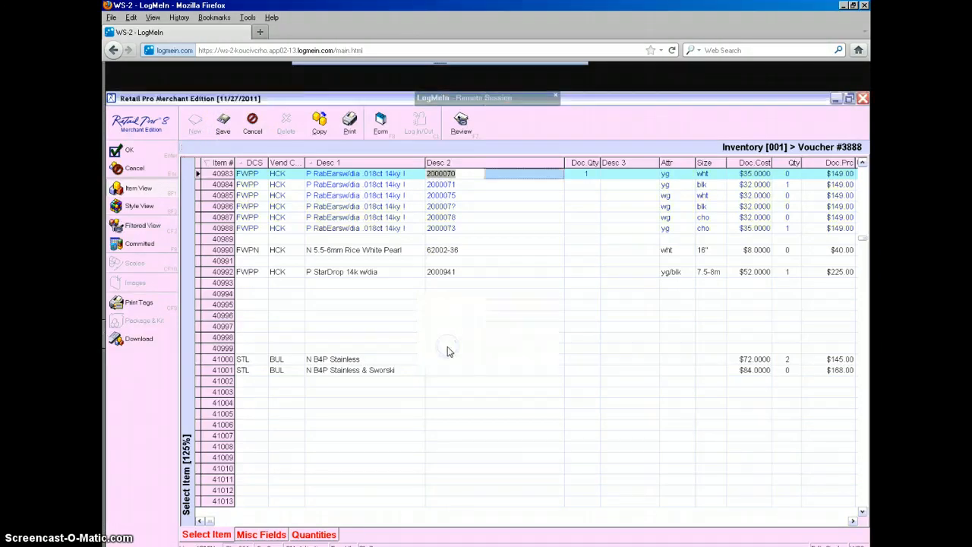
{"action": "left_click", "coordinate": [165, 157]}
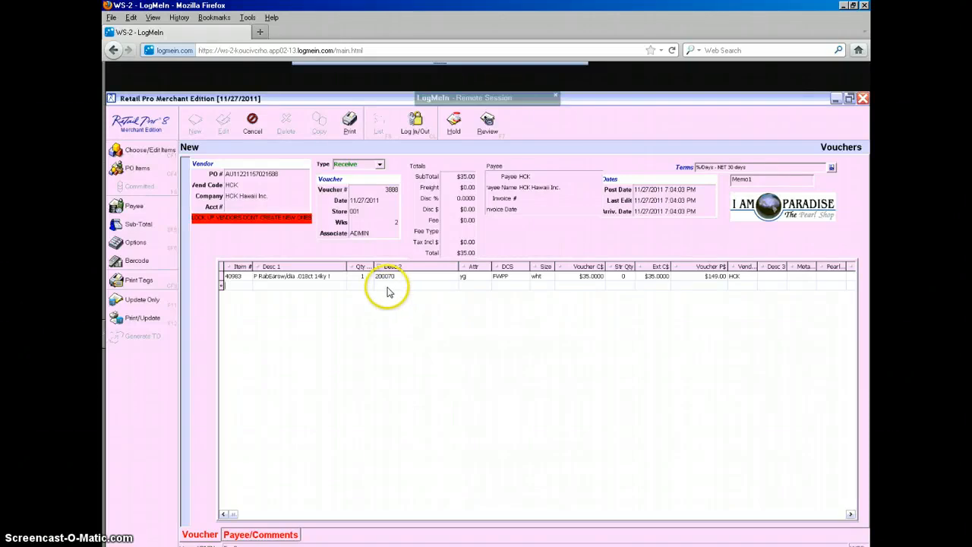
Receive the 3Tears box chain necklace, item 95263, from the purchase order items with a document quantity of 1.
{"action": "type", "text": "1"}
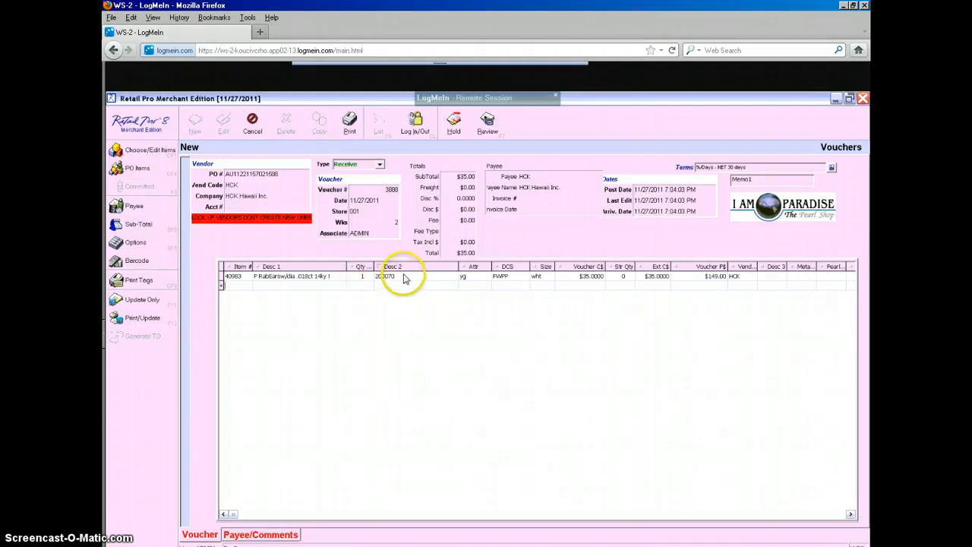
{"action": "left_click", "coordinate": [404, 279]}
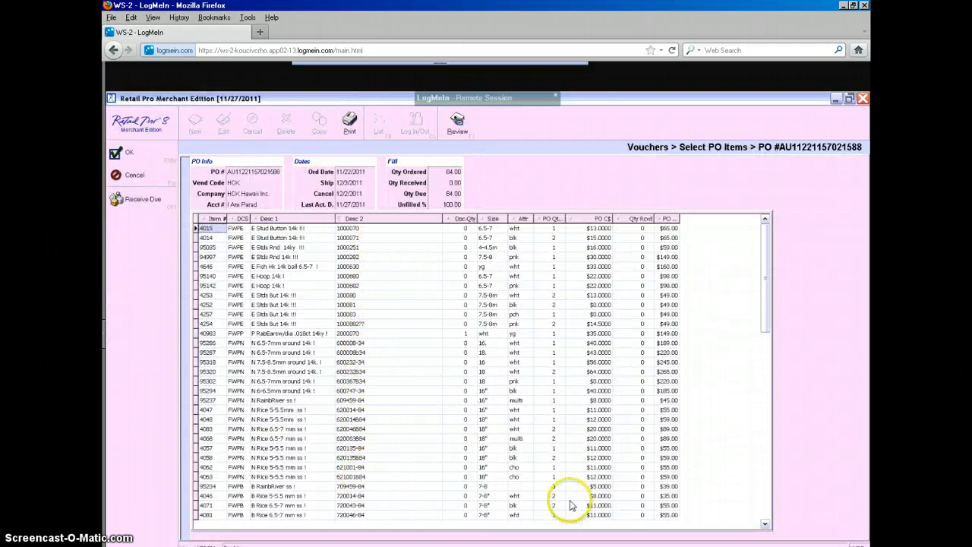
{"action": "left_click", "coordinate": [767, 510]}
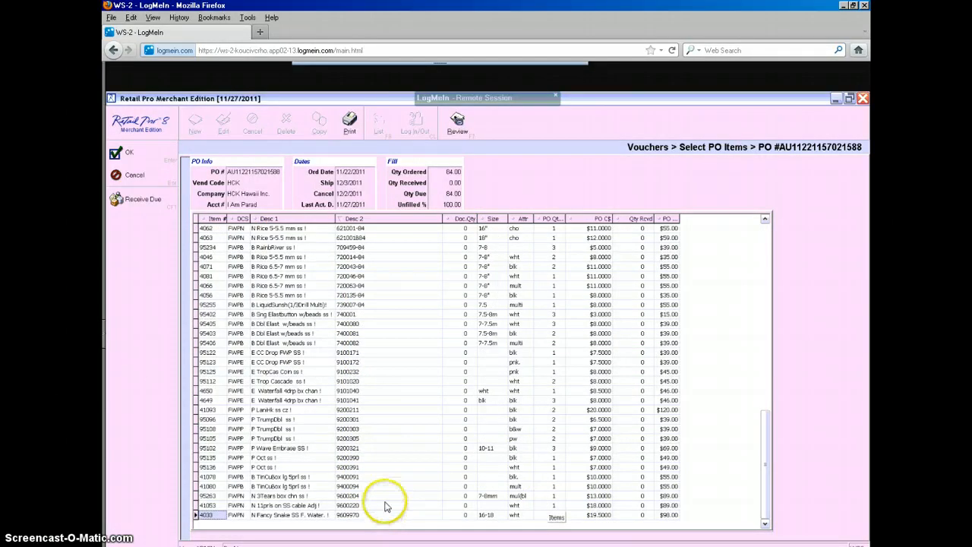
{"action": "left_click", "coordinate": [384, 499]}
{"action": "left_click", "coordinate": [456, 496]}
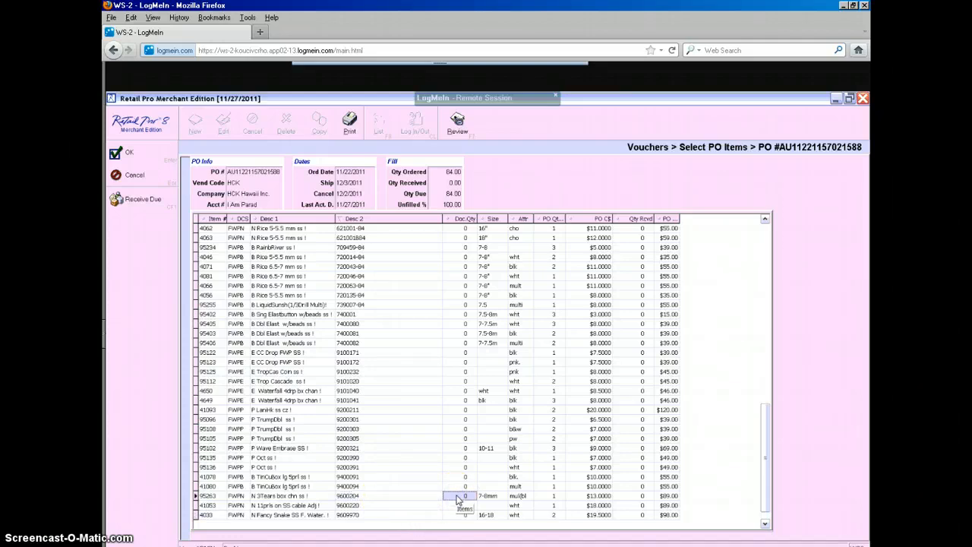
{"action": "type", "text": "1"}
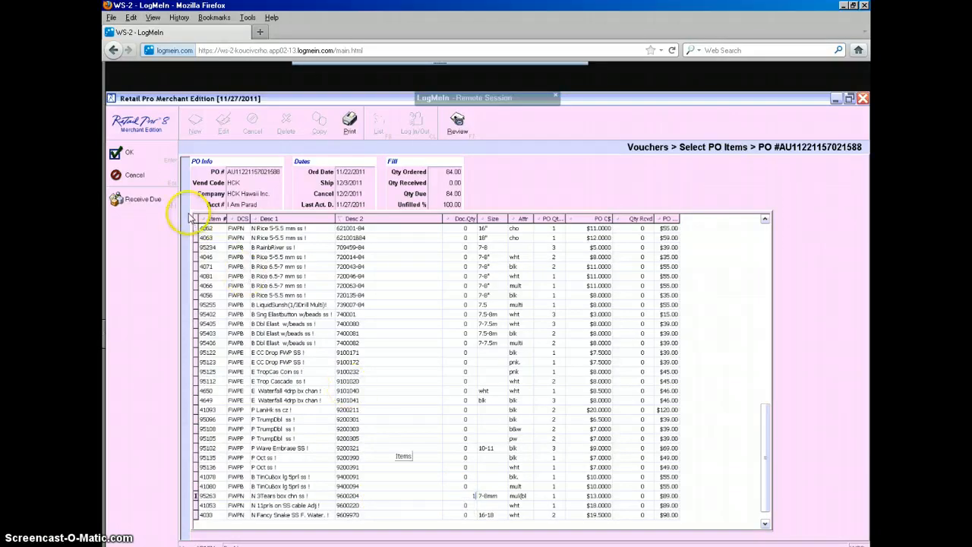
{"action": "left_click", "coordinate": [152, 154]}
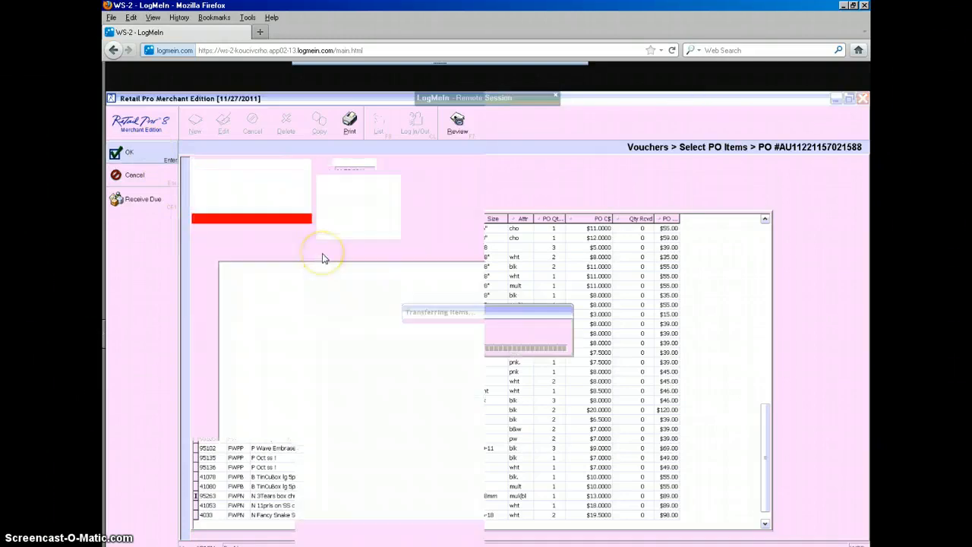
{"action": "left_click", "coordinate": [314, 304]}
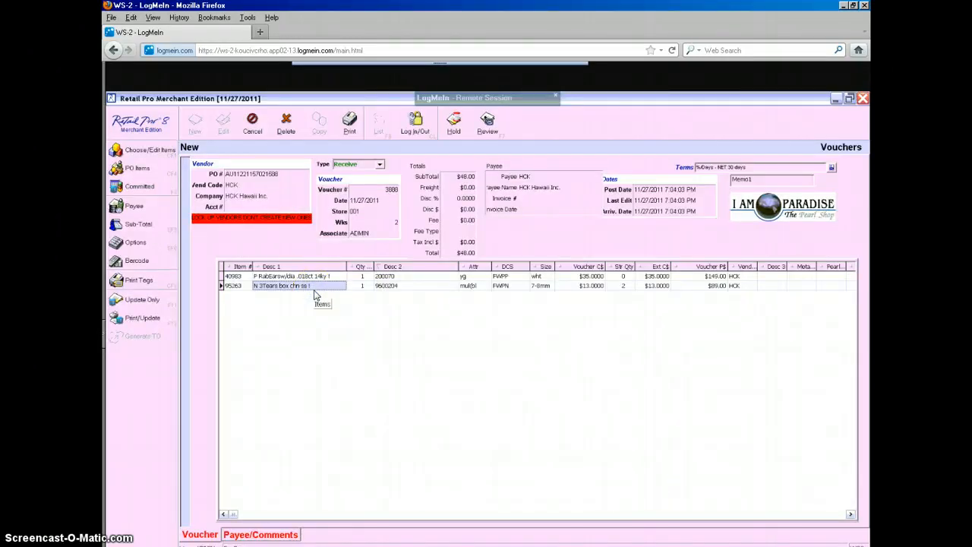
{"action": "left_click", "coordinate": [315, 295]}
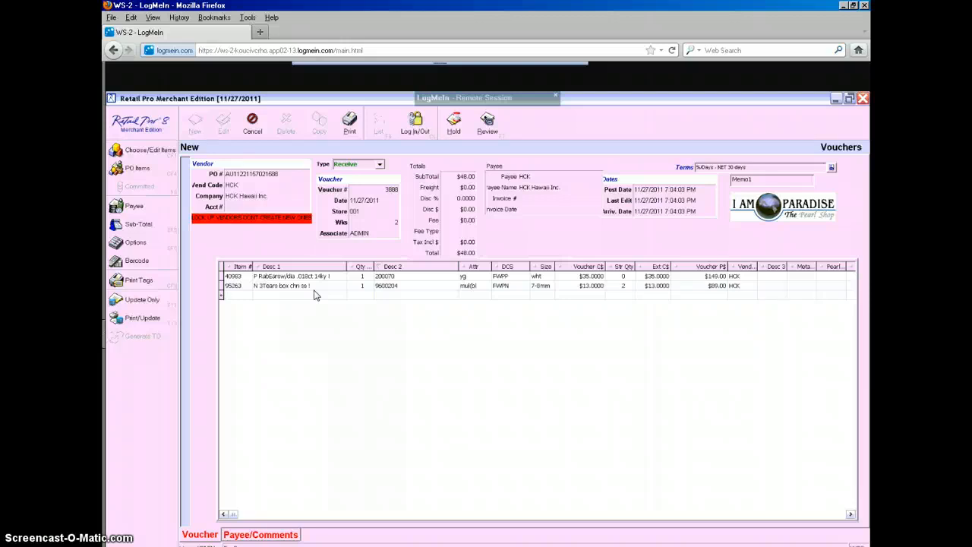
Start a new inventory item from the voucher in empty record 95268 and set its DCS to BPJP.
{"action": "left_click", "coordinate": [266, 298]}
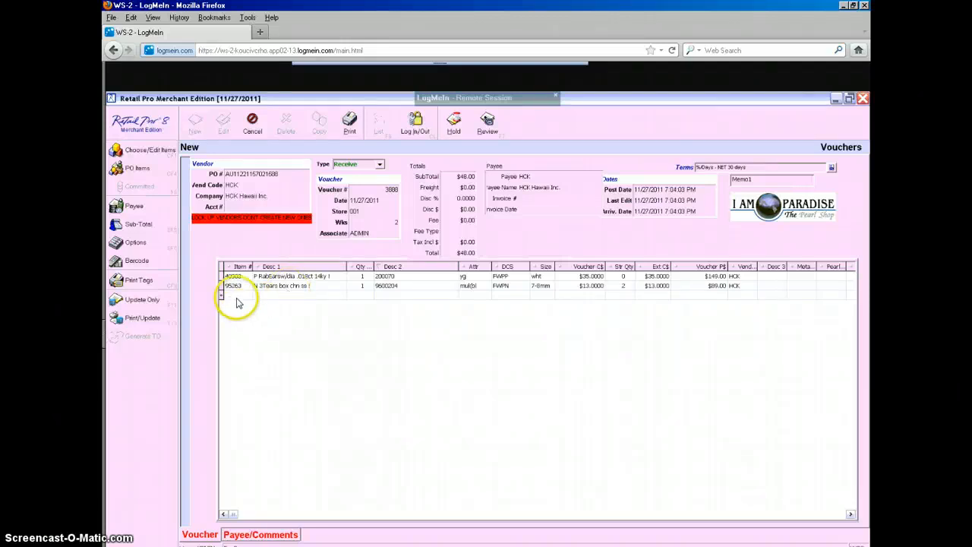
{"action": "left_click", "coordinate": [245, 297]}
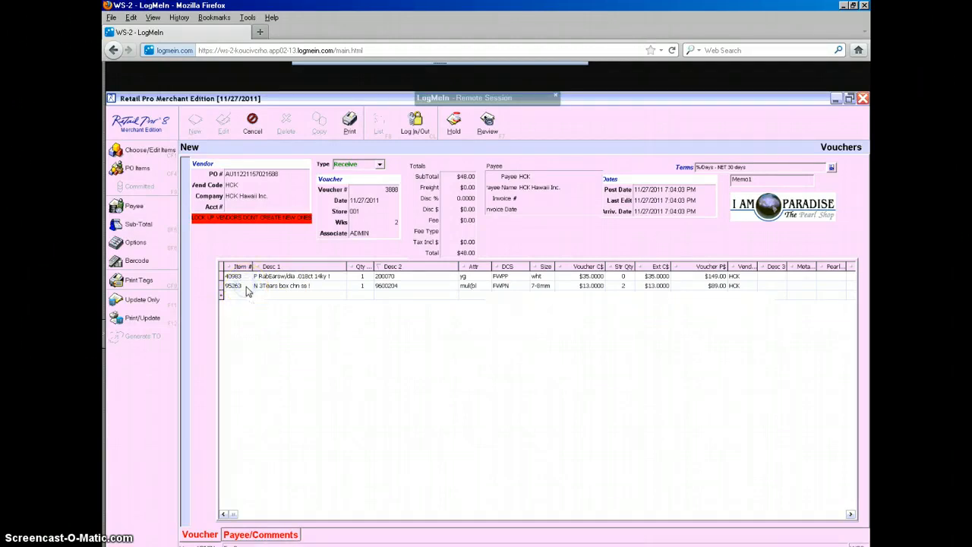
{"action": "left_click", "coordinate": [149, 151]}
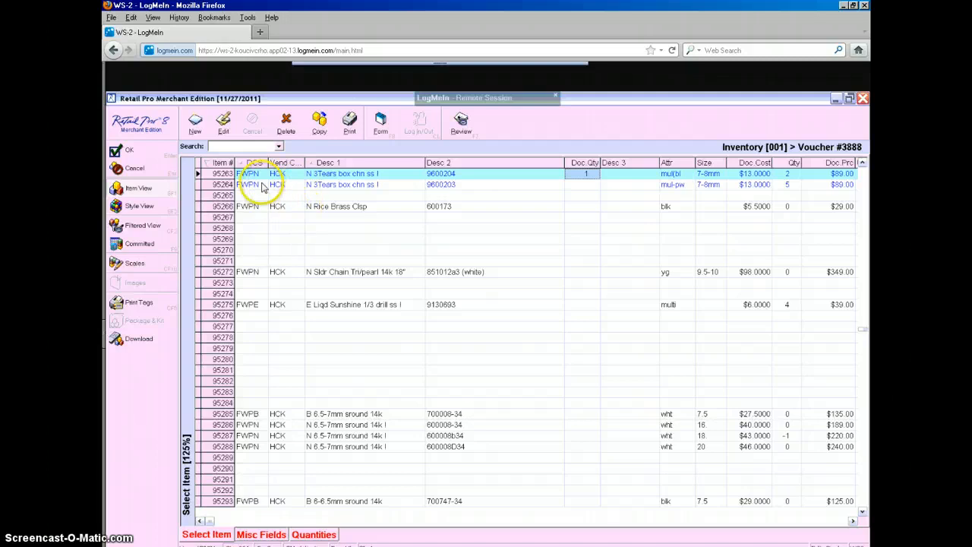
{"action": "left_click", "coordinate": [253, 230]}
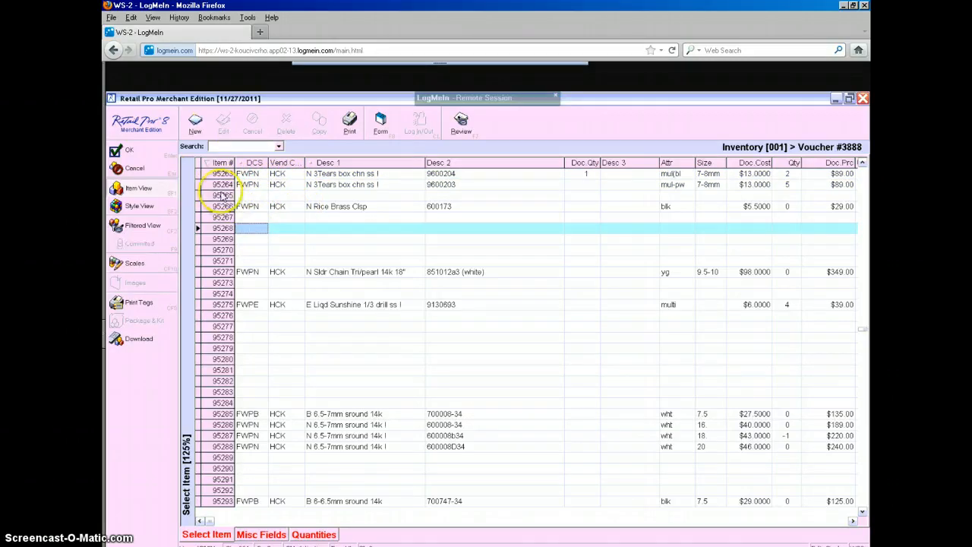
{"action": "left_click", "coordinate": [195, 126]}
{"action": "left_click", "coordinate": [266, 236]}
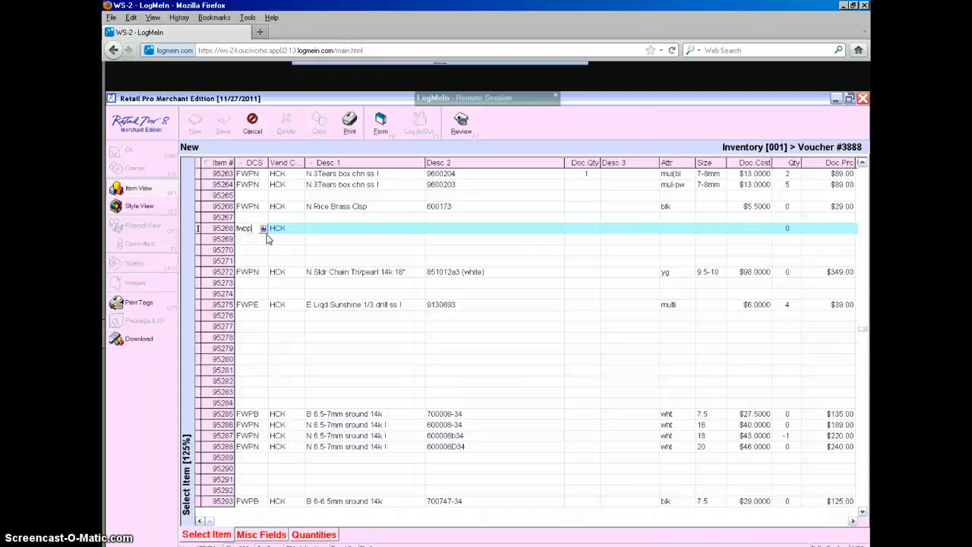
{"action": "key", "text": "BackSpace"}
{"action": "key", "text": "BackSpace"}
{"action": "key", "text": "BackSpace"}
{"action": "key", "text": "BackSpace"}
{"action": "type", "text": "bpp"}
{"action": "left_click", "coordinate": [320, 236]}
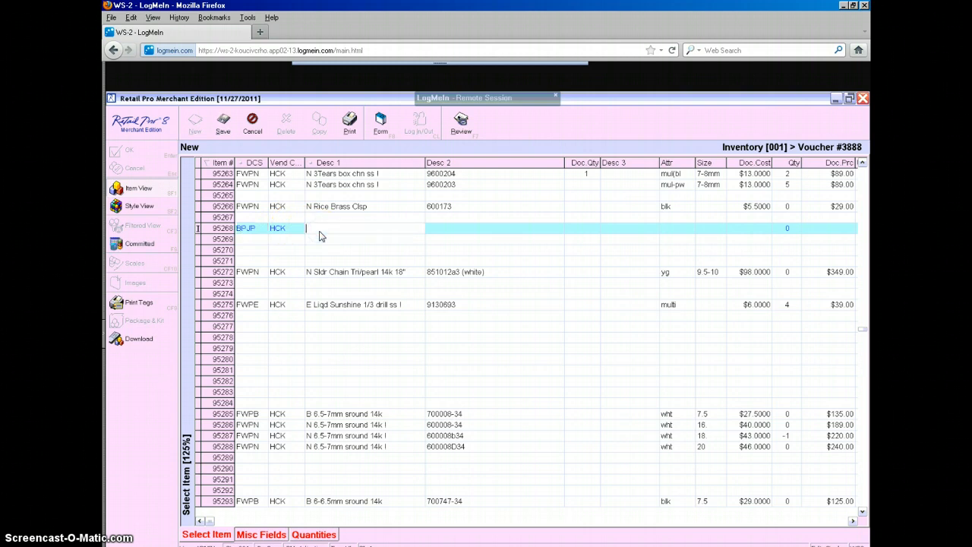
Describe item 95268 as P 14krabbit ear 1"D 10-11mm, with Desc 2 20T2073 and a document quantity of 1.
{"action": "type", "text": "P 14krabbit ear 1\"D 10-11mm"}
{"action": "key", "text": "Tab"}
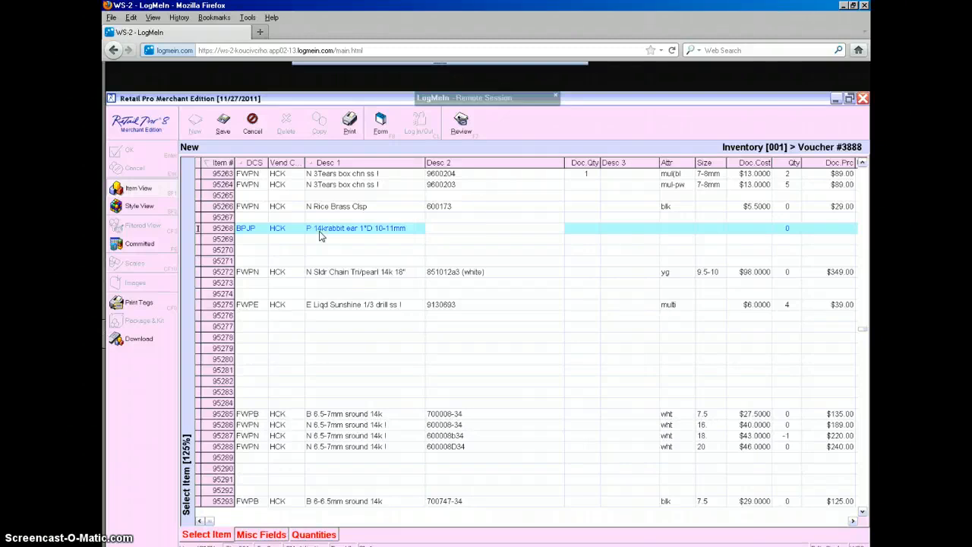
{"action": "type", "text": "20T2073"}
{"action": "key", "text": "Tab"}
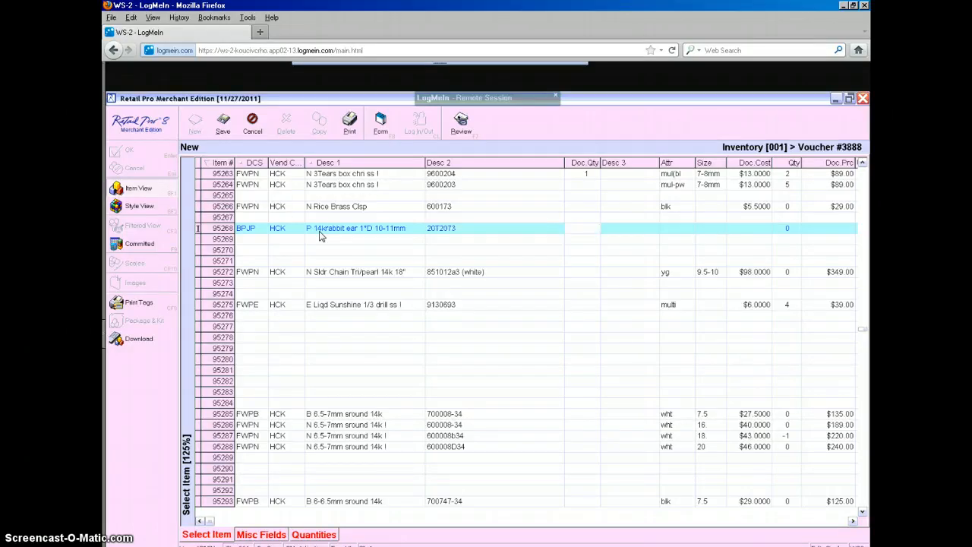
{"action": "key", "text": "Tab"}
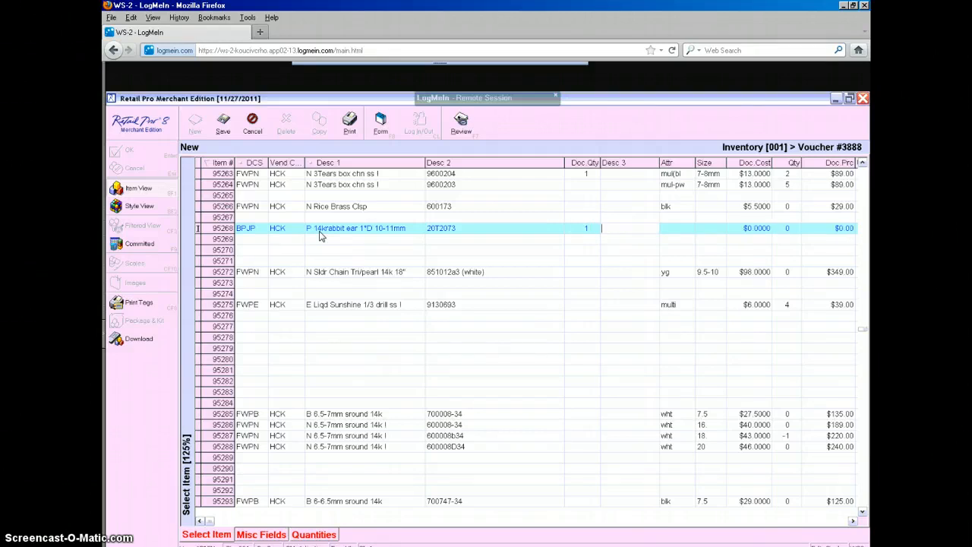
Set the document cost of item 95268 to $68, leaving Desc 3, Attr and Size blank.
{"action": "key", "text": "Tab"}
{"action": "key", "text": "Tab"}
{"action": "key", "text": "Tab"}
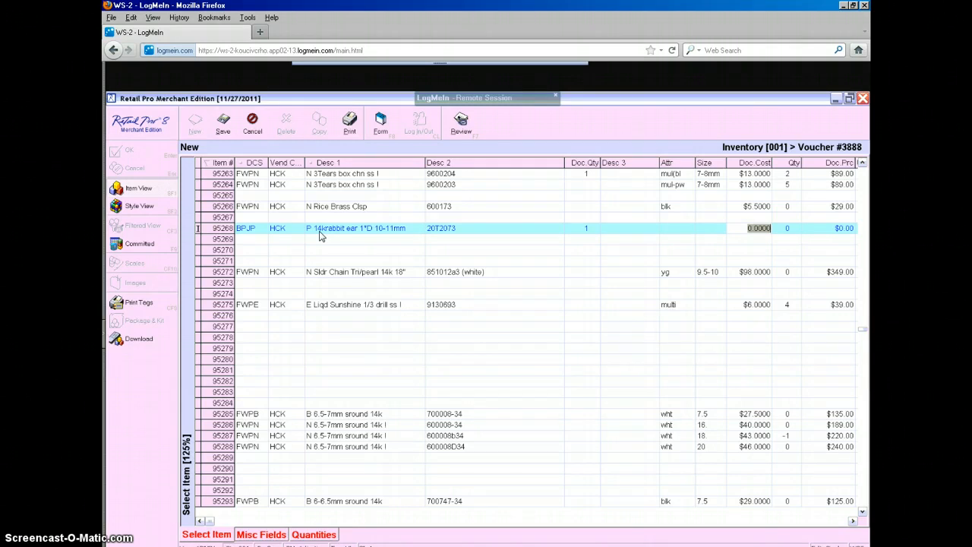
{"action": "type", "text": "68"}
{"action": "key", "text": "Tab"}
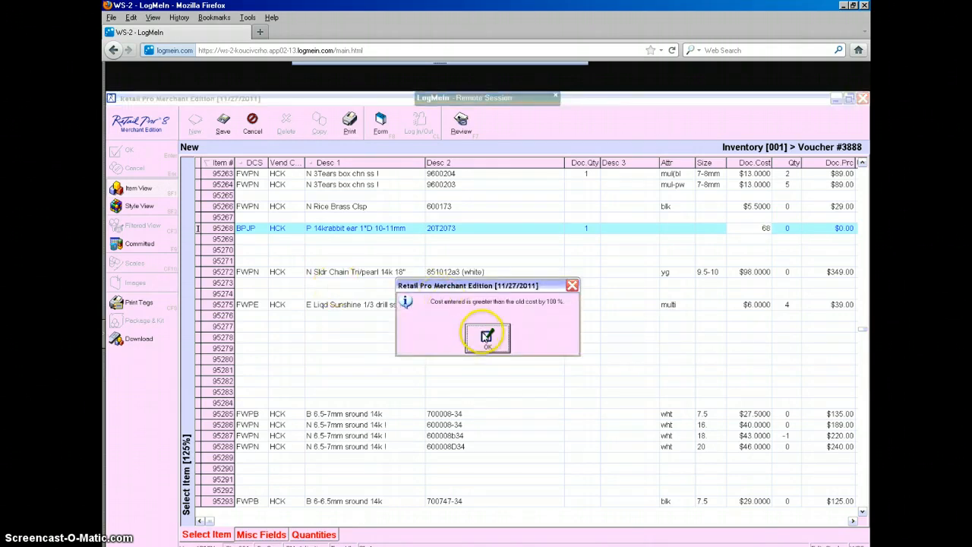
{"action": "left_click", "coordinate": [487, 338]}
{"action": "left_click", "coordinate": [842, 230]}
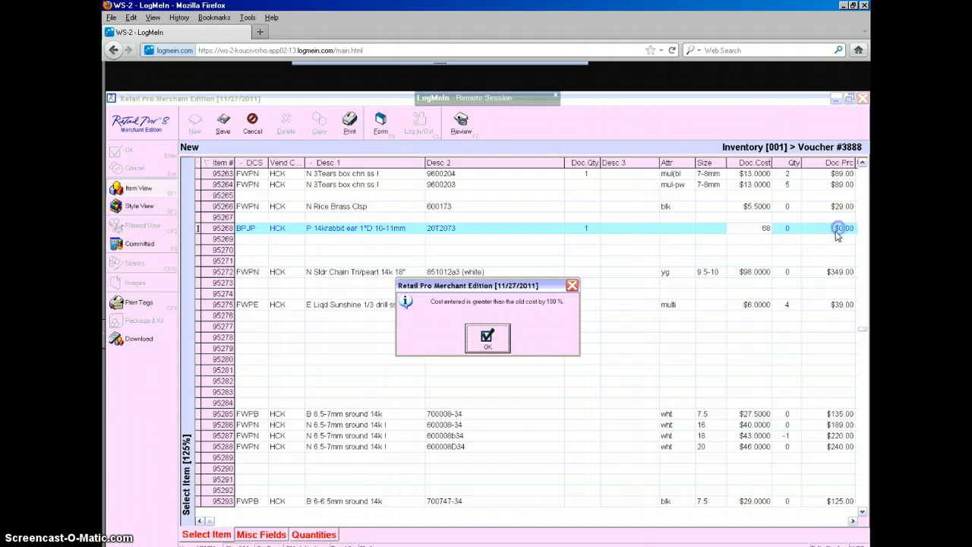
{"action": "left_click", "coordinate": [489, 339]}
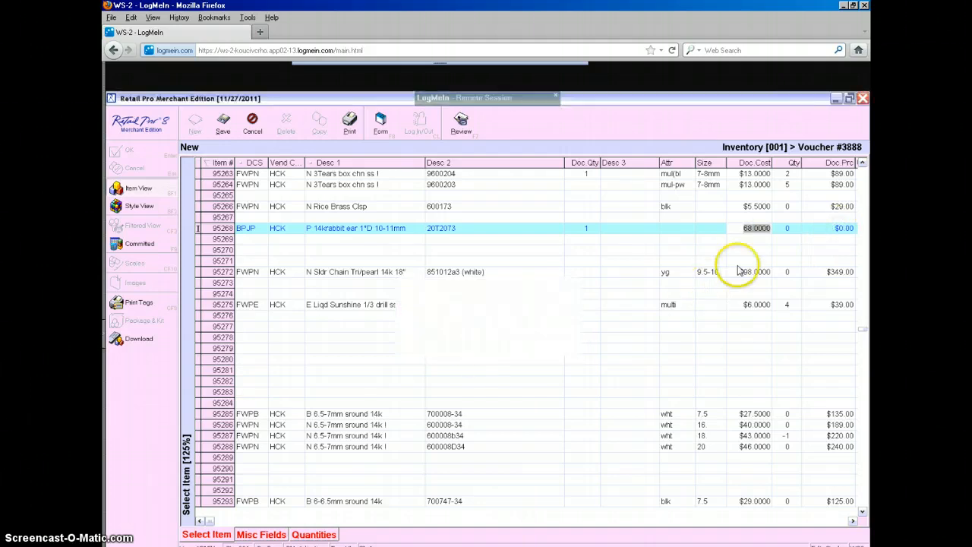
Set the document price of item 95268 to $340 and save the new inventory item.
{"action": "left_click", "coordinate": [822, 227]}
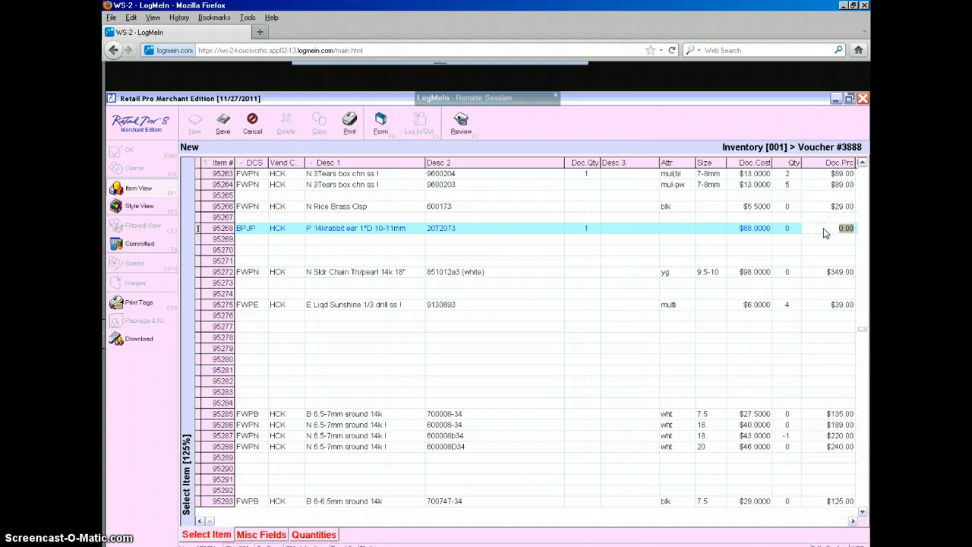
{"action": "type", "text": "340"}
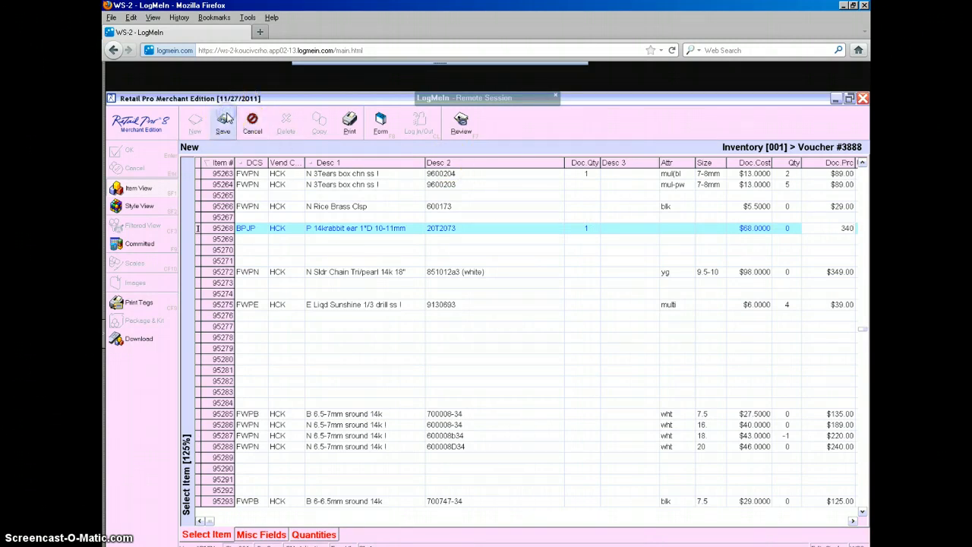
{"action": "left_click", "coordinate": [223, 120]}
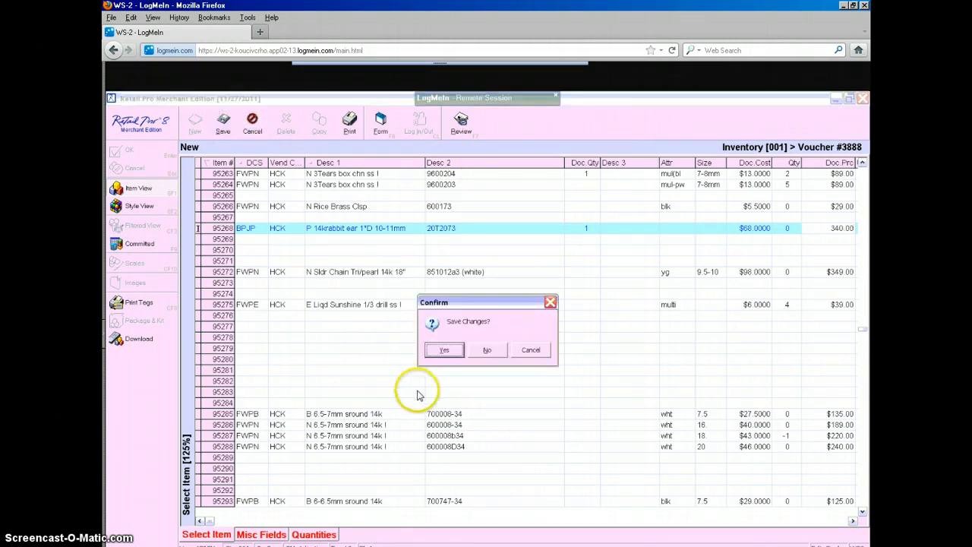
{"action": "left_click", "coordinate": [443, 351]}
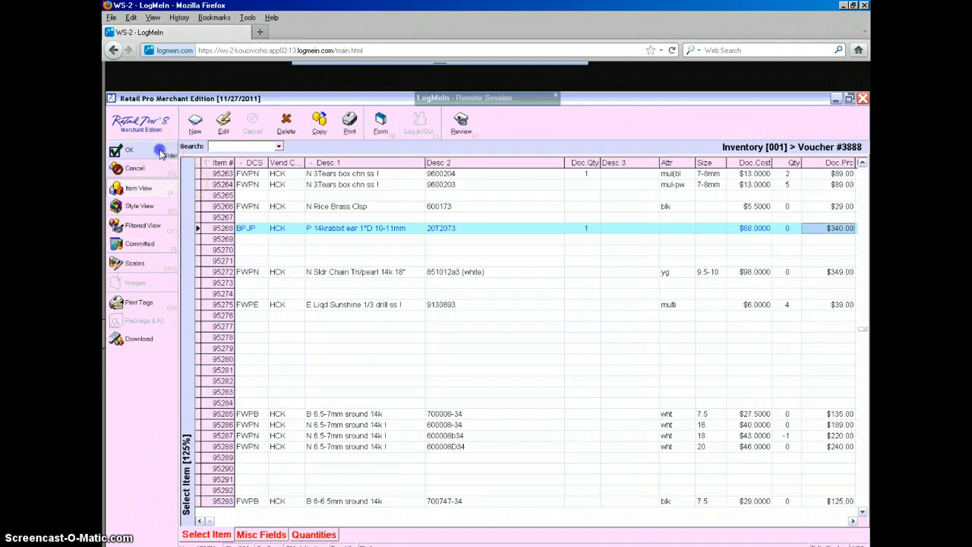
Accept the inventory selection to add item 95268 to the HCK Hawaii voucher with a quantity of 1.
{"action": "left_click", "coordinate": [158, 152]}
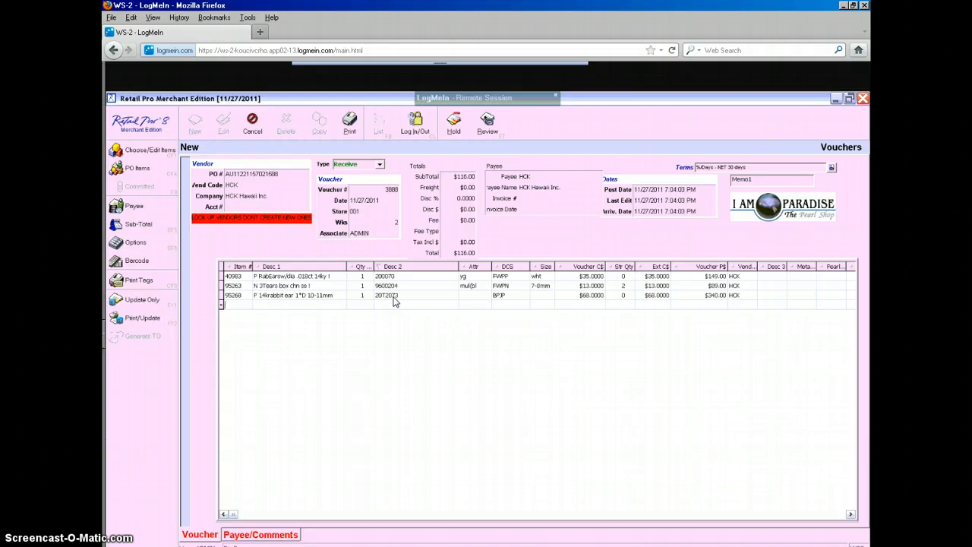
{"action": "left_click_drag", "start_coordinate": [376, 320], "coordinate": [310, 404]}
{"action": "left_click", "coordinate": [331, 406]}
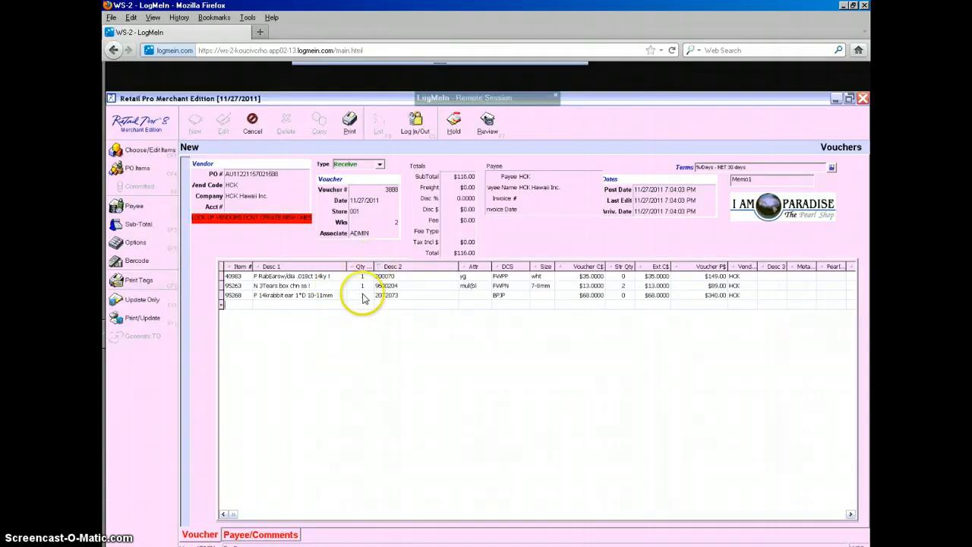
Change the voucher's associate from ADMIN to the employee responsible for the purchase.
{"action": "left_click", "coordinate": [370, 236]}
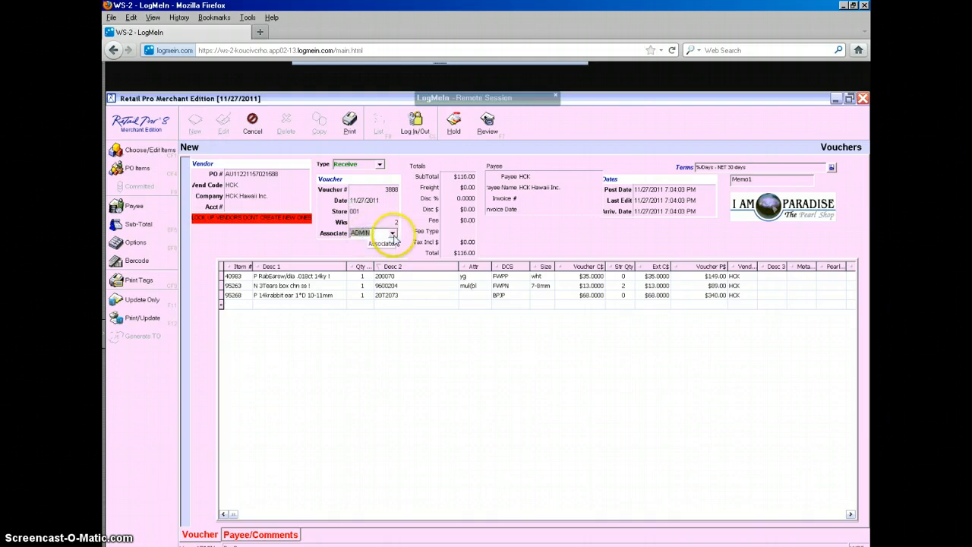
{"action": "left_click", "coordinate": [393, 233]}
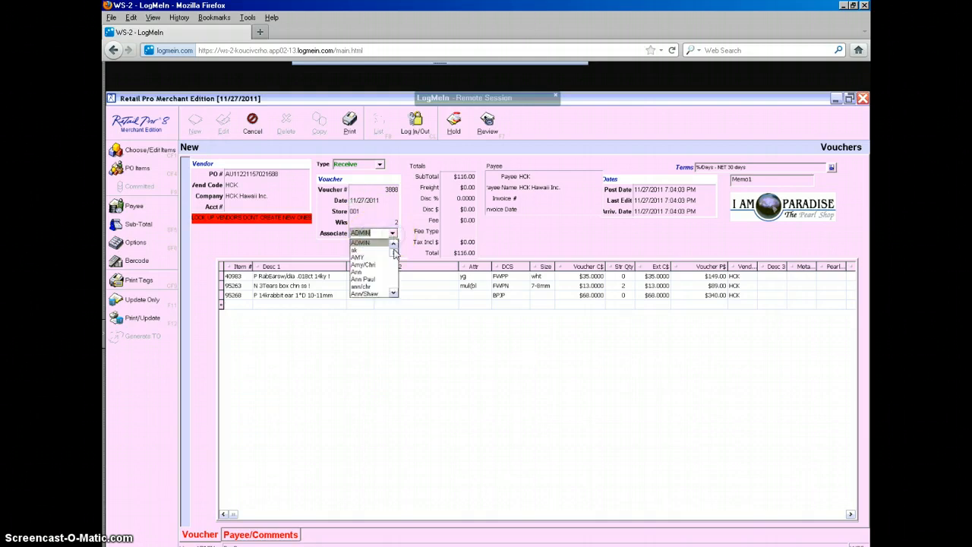
{"action": "left_click", "coordinate": [392, 281]}
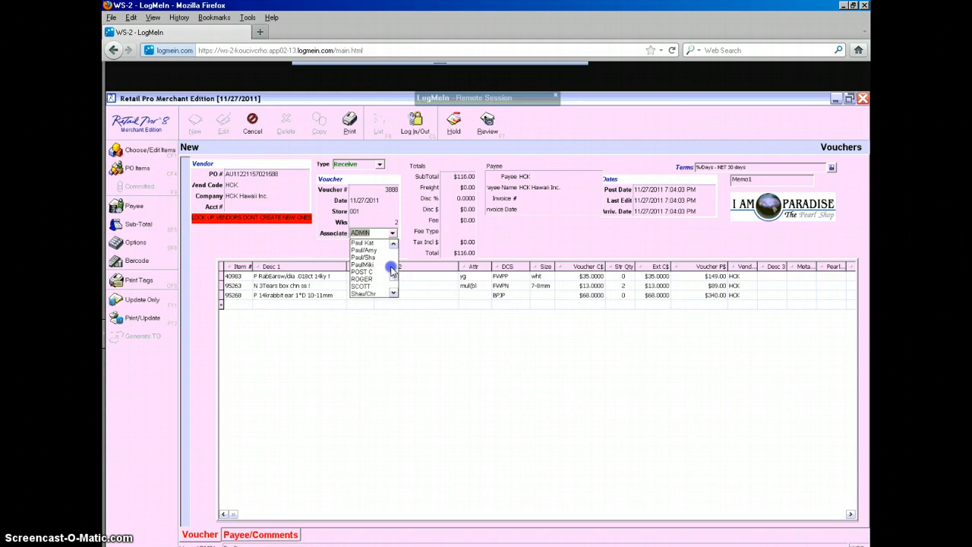
{"action": "left_click", "coordinate": [392, 268]}
{"action": "left_click", "coordinate": [373, 271]}
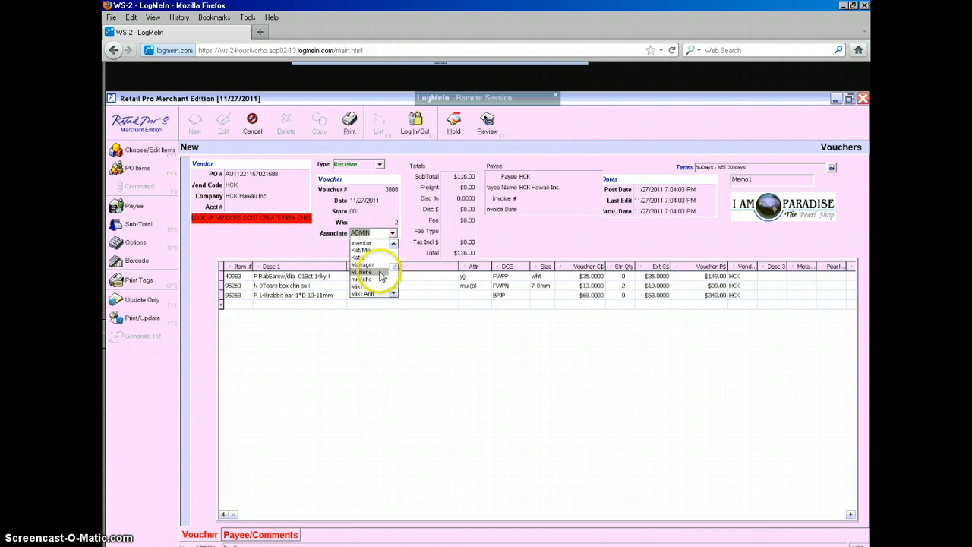
Enter the vendor's invoice number, set the invoice date to 11/23/2011, and put the voucher on hold.
{"action": "left_click", "coordinate": [525, 177]}
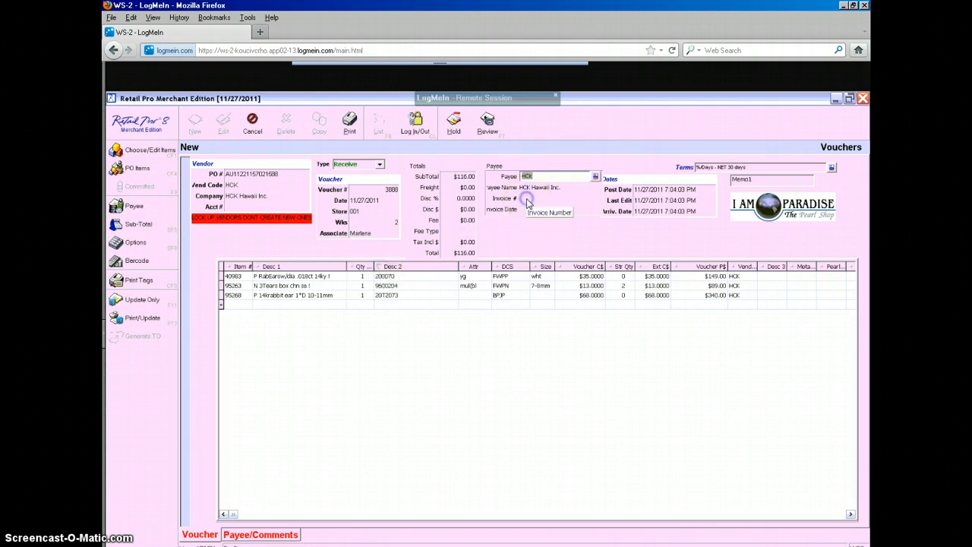
{"action": "left_click", "coordinate": [526, 199]}
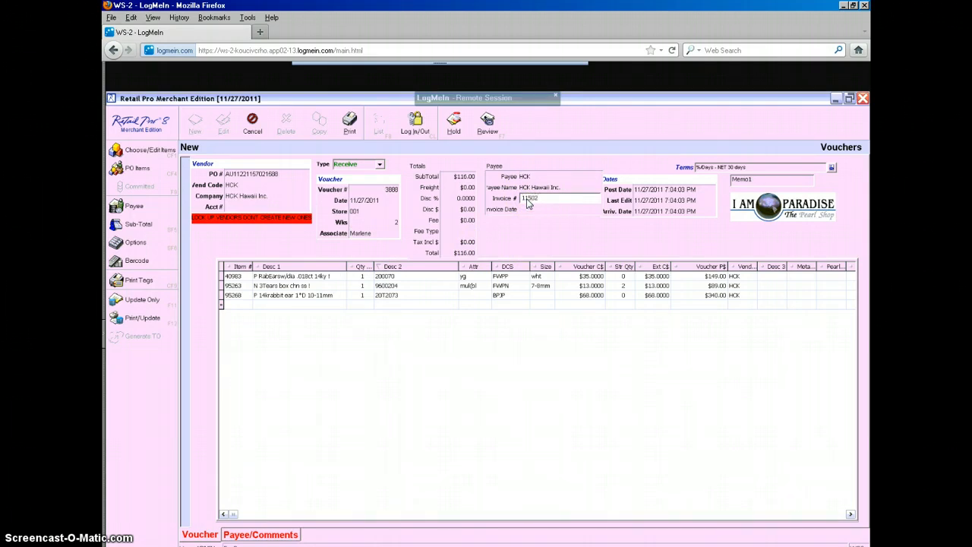
{"action": "left_click", "coordinate": [525, 211]}
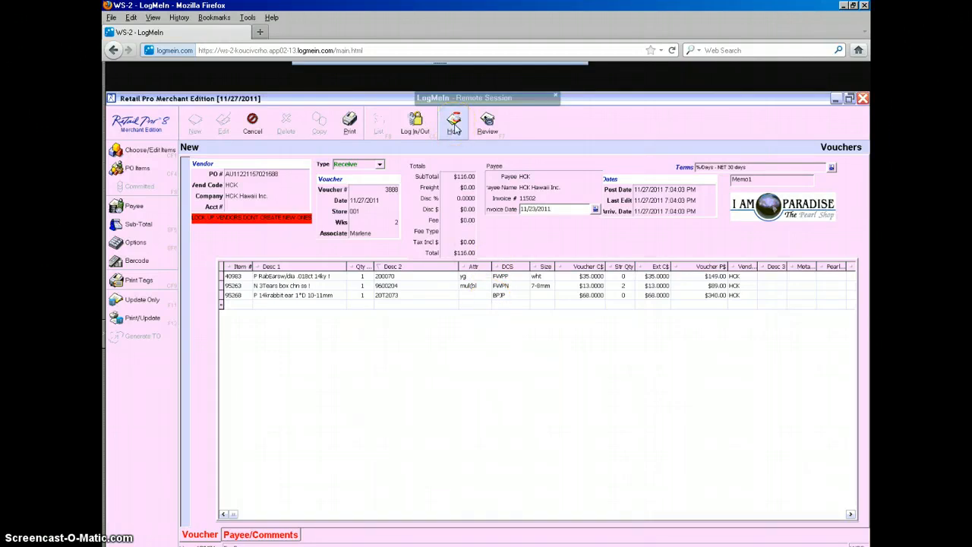
{"action": "left_click", "coordinate": [455, 128]}
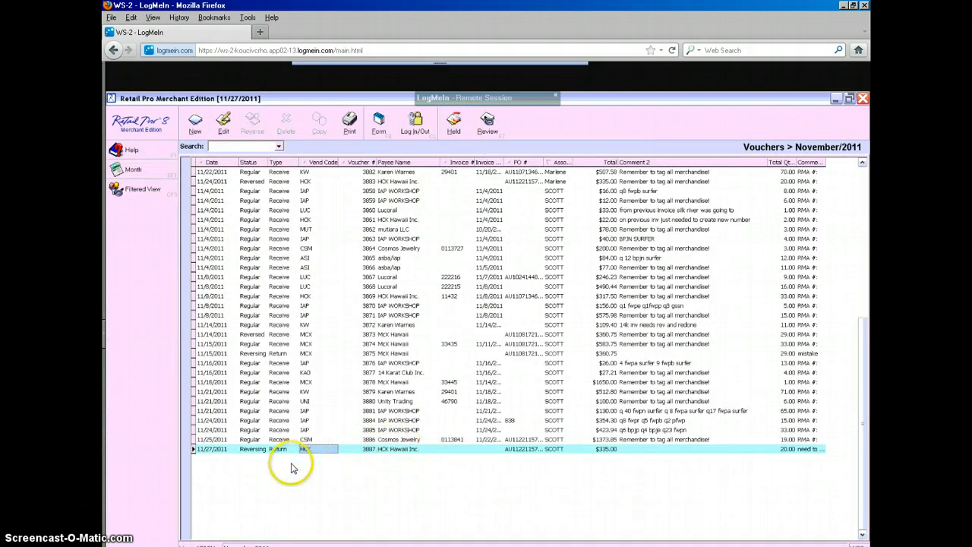
Sort the November vouchers by date, then take the HCK Hawaii voucher dated 11/27/2011 off hold.
{"action": "left_click", "coordinate": [210, 162]}
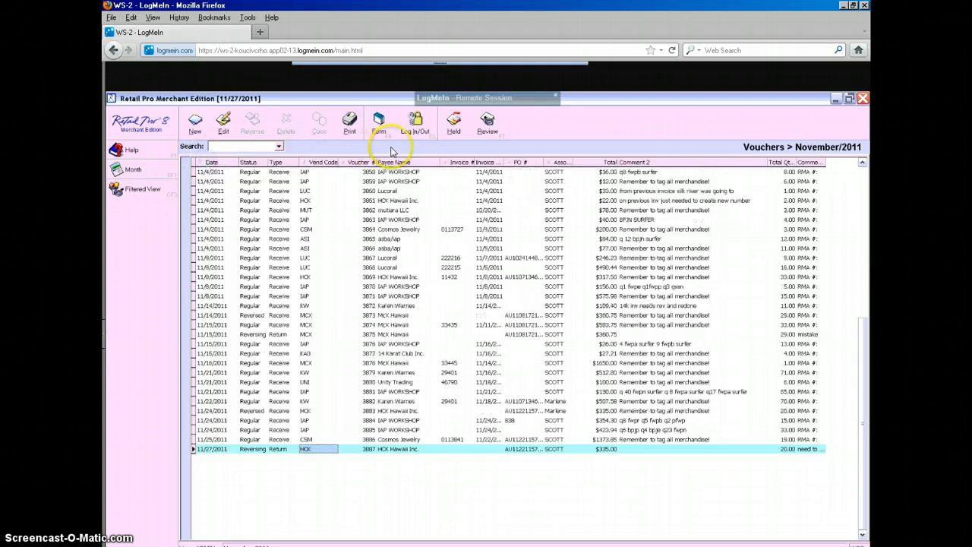
{"action": "left_click", "coordinate": [453, 124]}
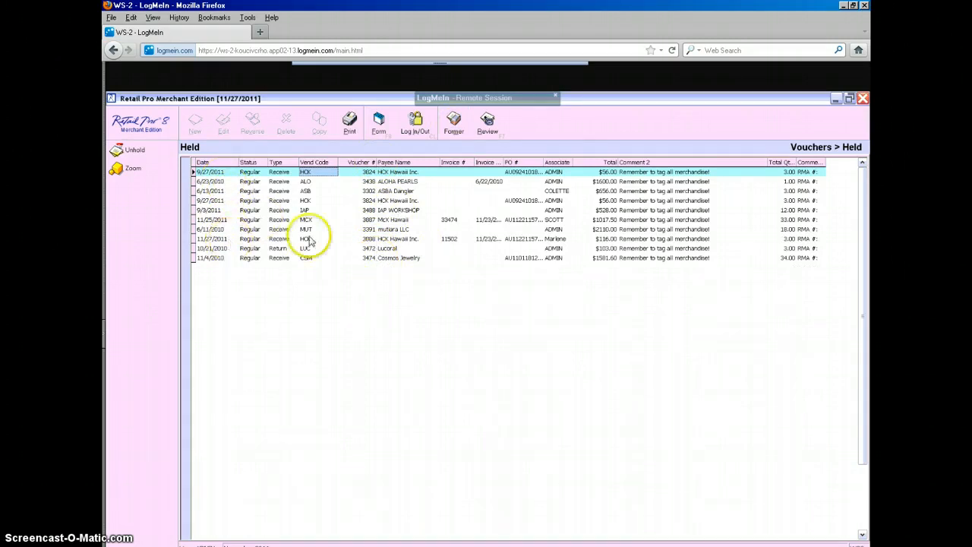
{"action": "left_click", "coordinate": [370, 240]}
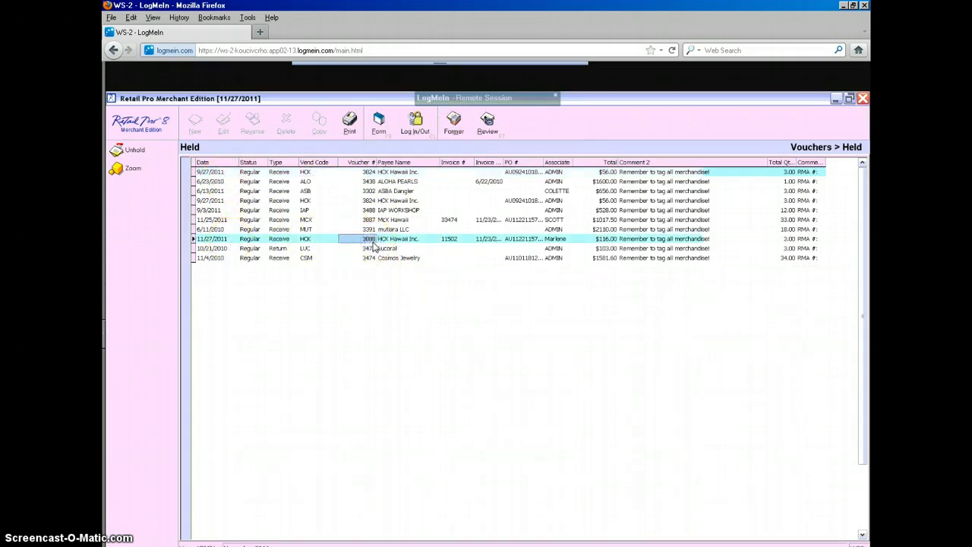
{"action": "left_click", "coordinate": [135, 149]}
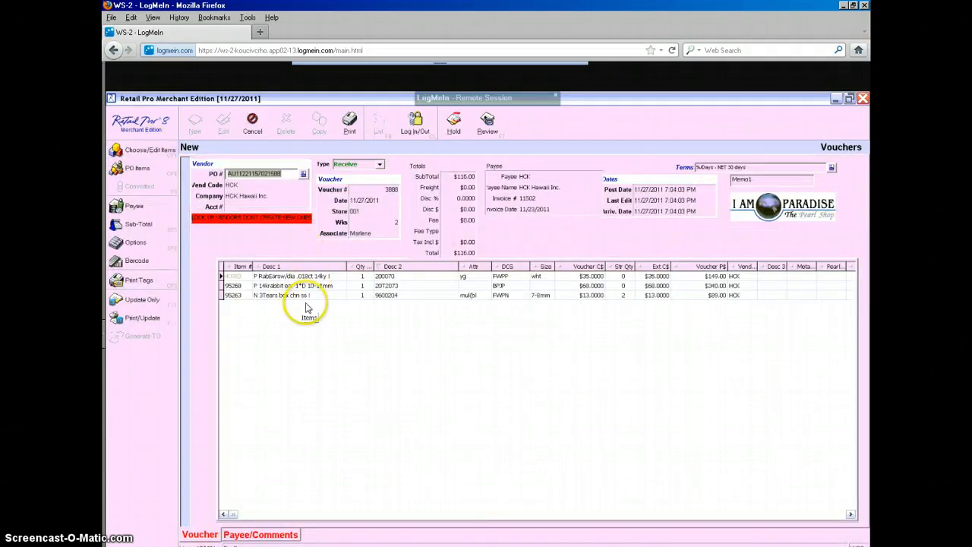
Move past the N 3Tears item to the blank line below it and put the HCK Hawaii voucher back on hold.
{"action": "left_click", "coordinate": [305, 300]}
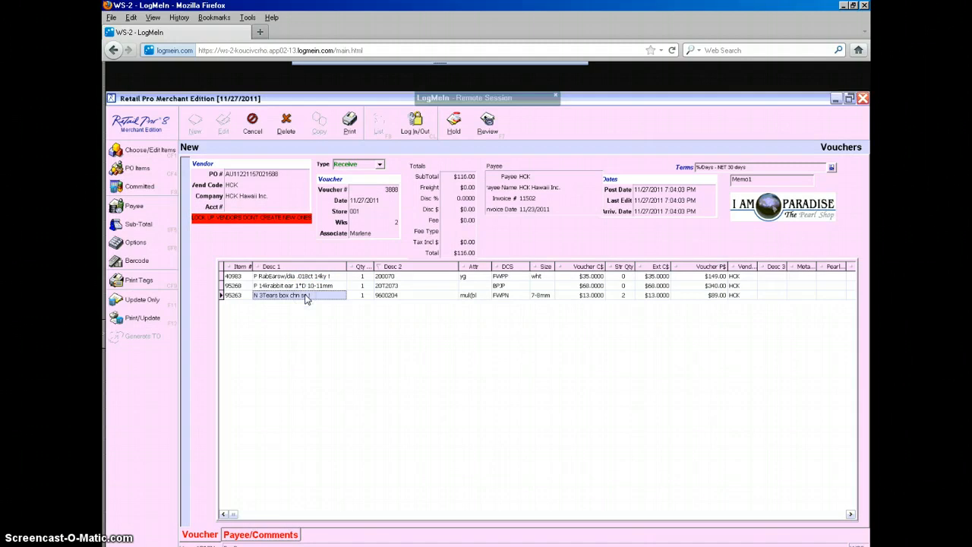
{"action": "key", "text": "Down"}
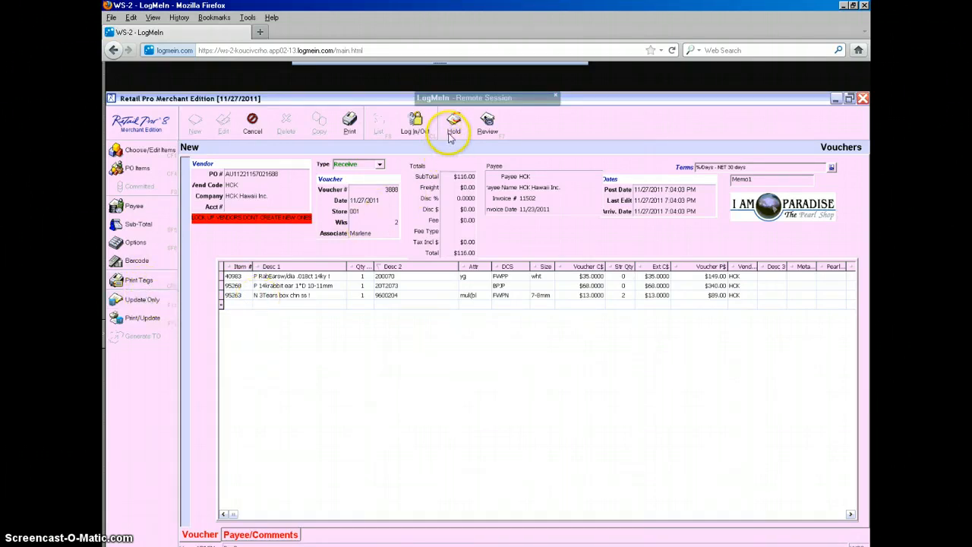
{"action": "left_click", "coordinate": [454, 126]}
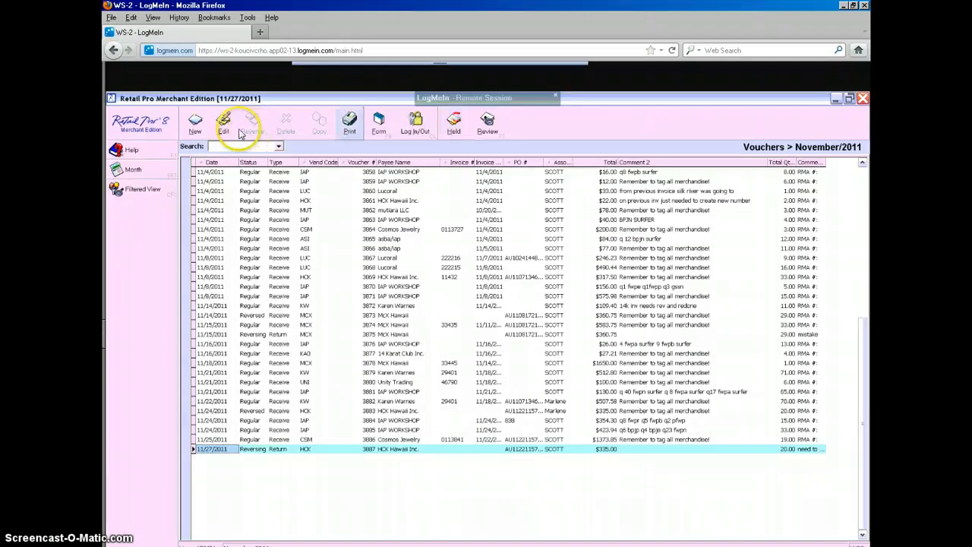
Leave the vouchers list and open the merchandise inventory.
{"action": "left_click", "coordinate": [156, 128]}
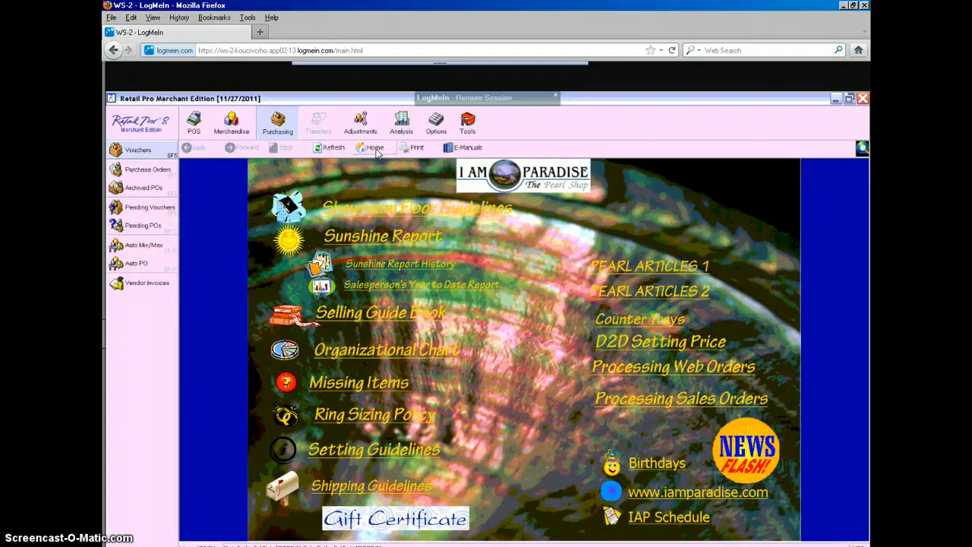
{"action": "left_click", "coordinate": [231, 125]}
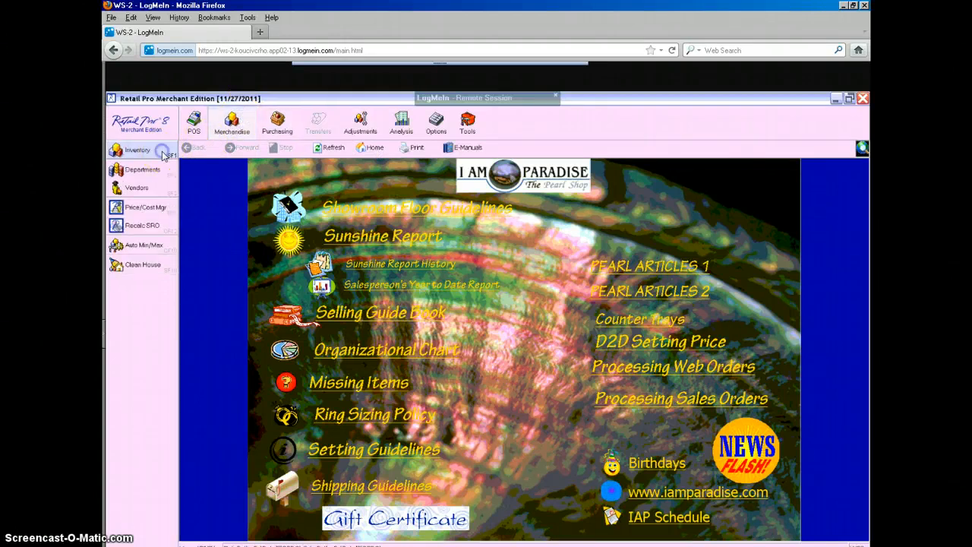
{"action": "left_click", "coordinate": [163, 152]}
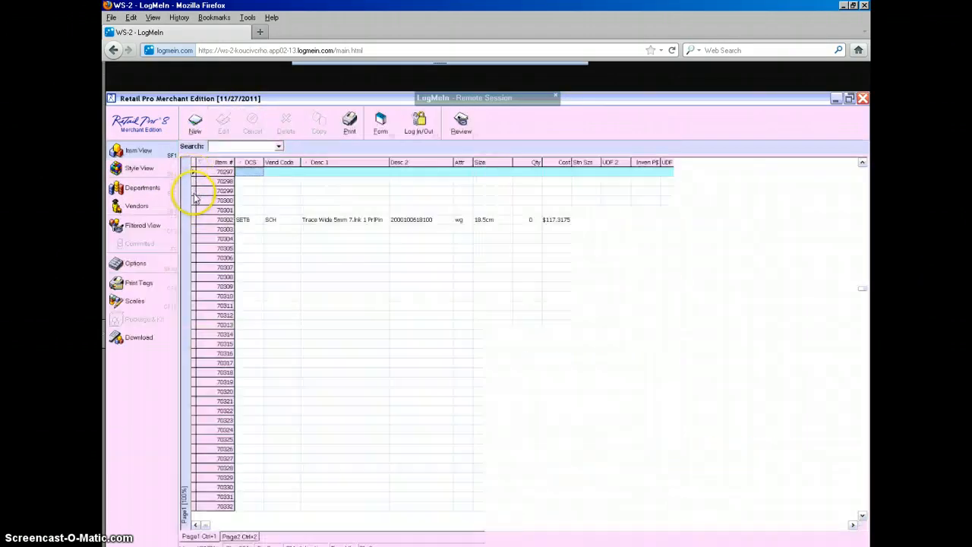
Filter the inventory with cleared criteria and Kit Item Type set to Kit Item.
{"action": "left_click", "coordinate": [161, 232]}
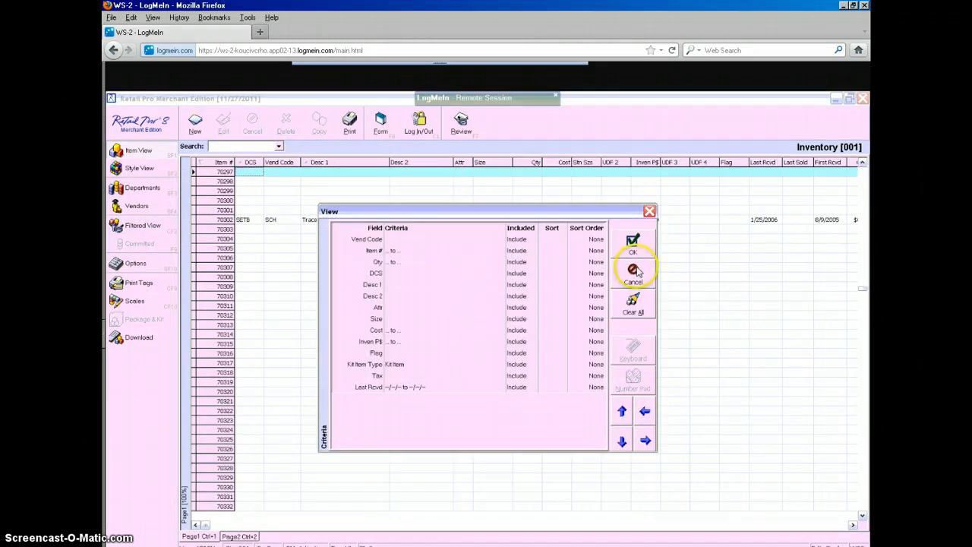
{"action": "left_click", "coordinate": [631, 304]}
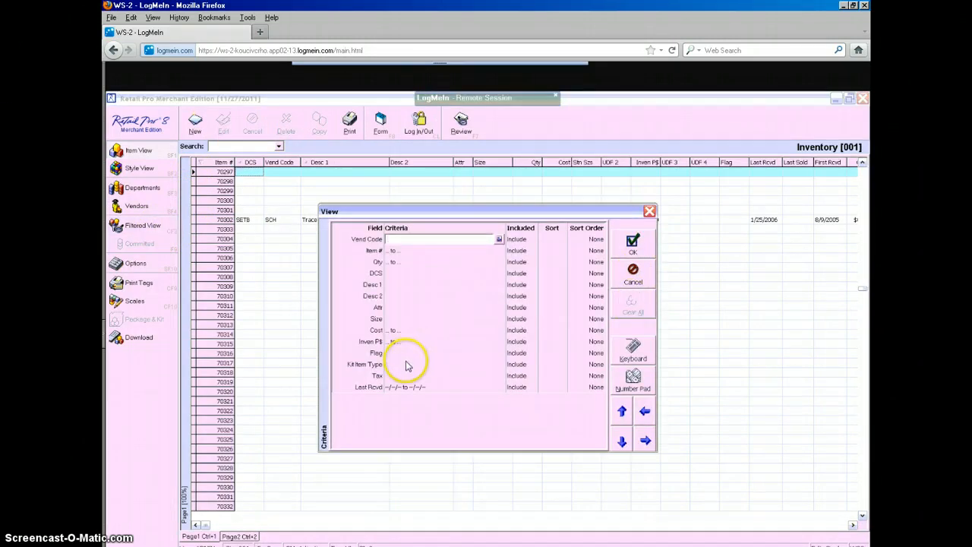
{"action": "left_click", "coordinate": [406, 366]}
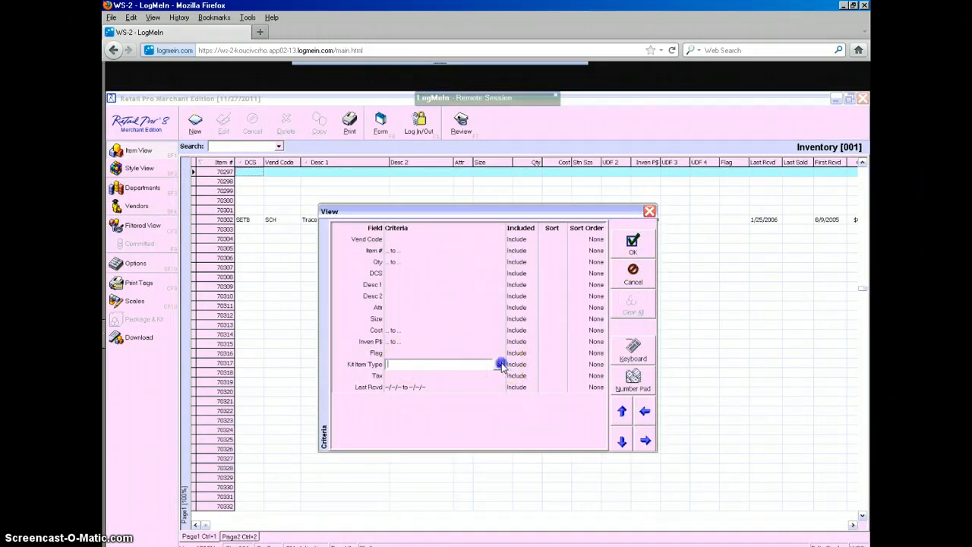
{"action": "left_click", "coordinate": [495, 365]}
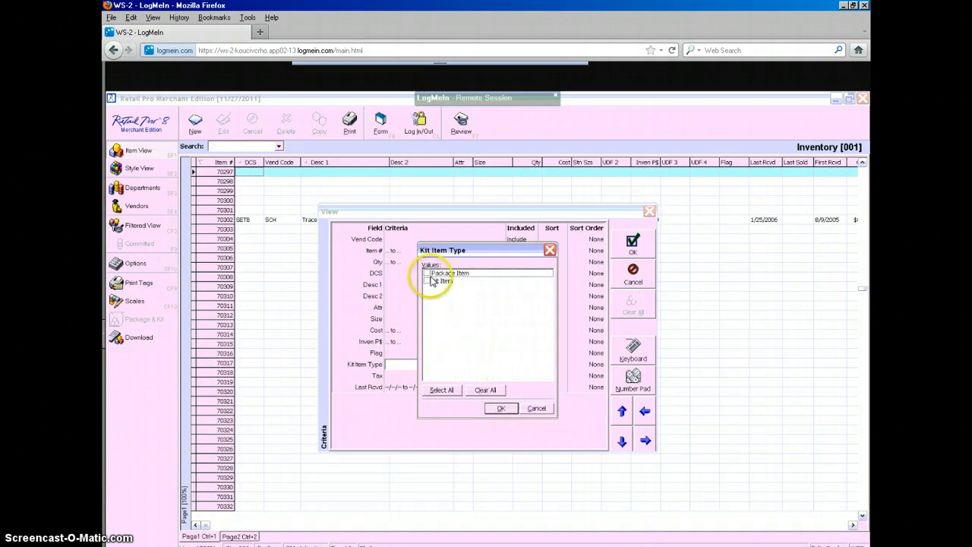
{"action": "left_click", "coordinate": [427, 281]}
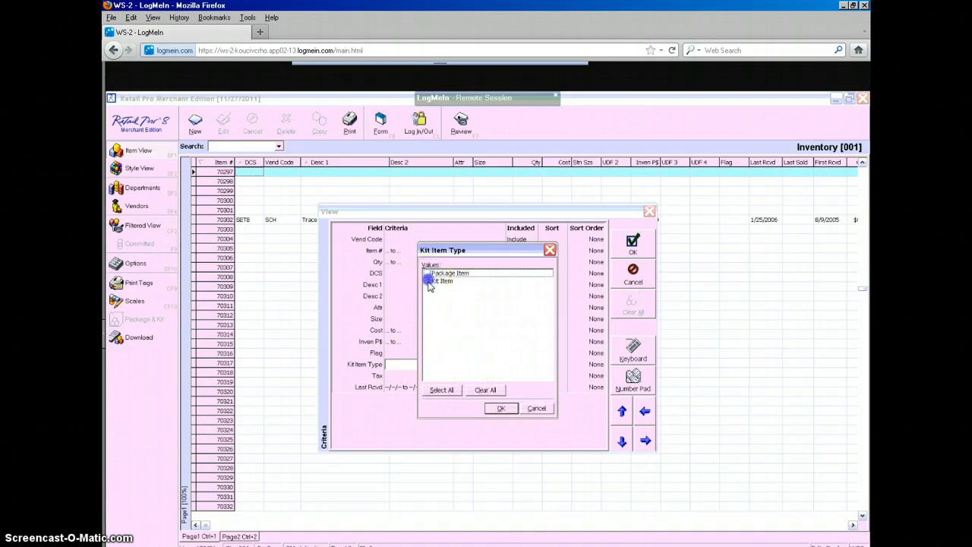
{"action": "left_click", "coordinate": [502, 410]}
{"action": "left_click", "coordinate": [633, 241]}
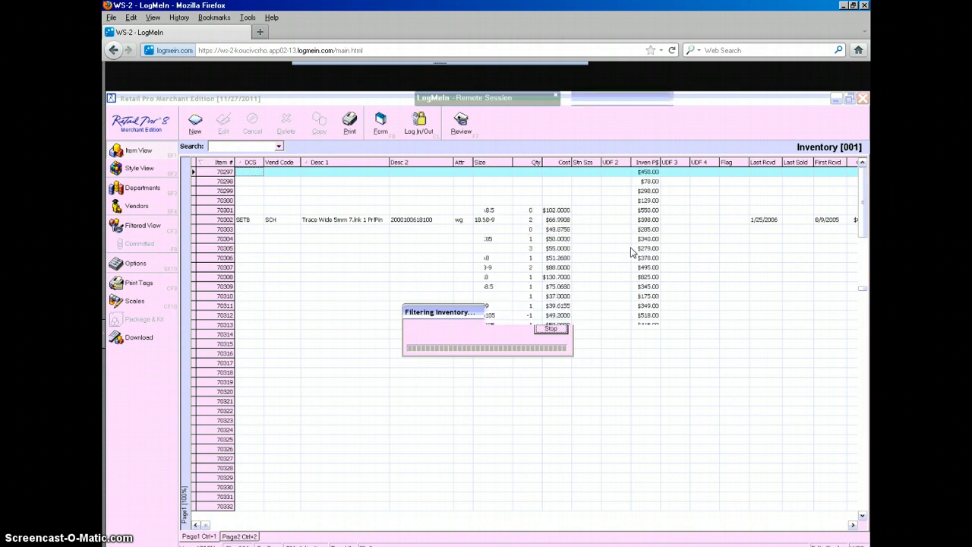
Show the second page of the filtered inventory and check the kit item type of the first listed items.
{"action": "left_click", "coordinate": [238, 536]}
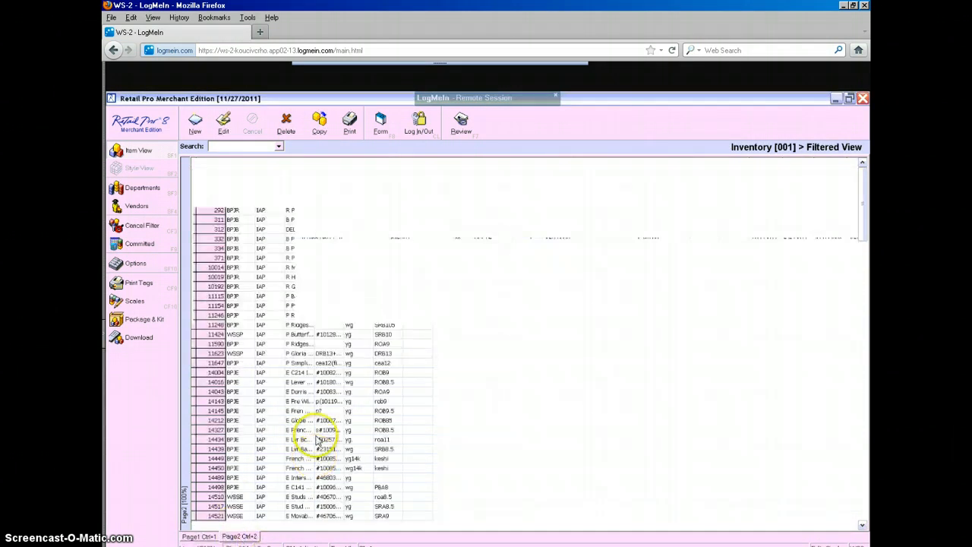
{"action": "left_click", "coordinate": [419, 201]}
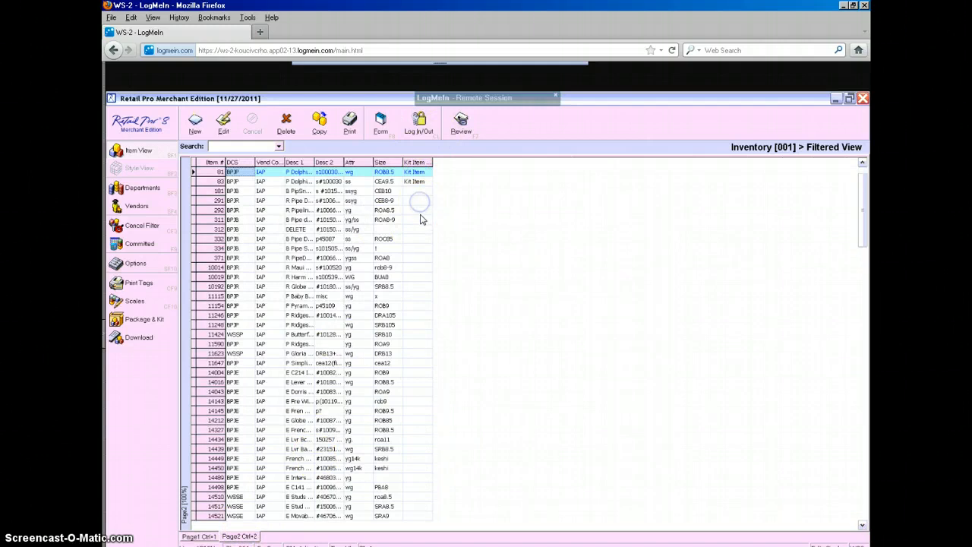
{"action": "left_click", "coordinate": [419, 210]}
{"action": "left_click", "coordinate": [419, 220]}
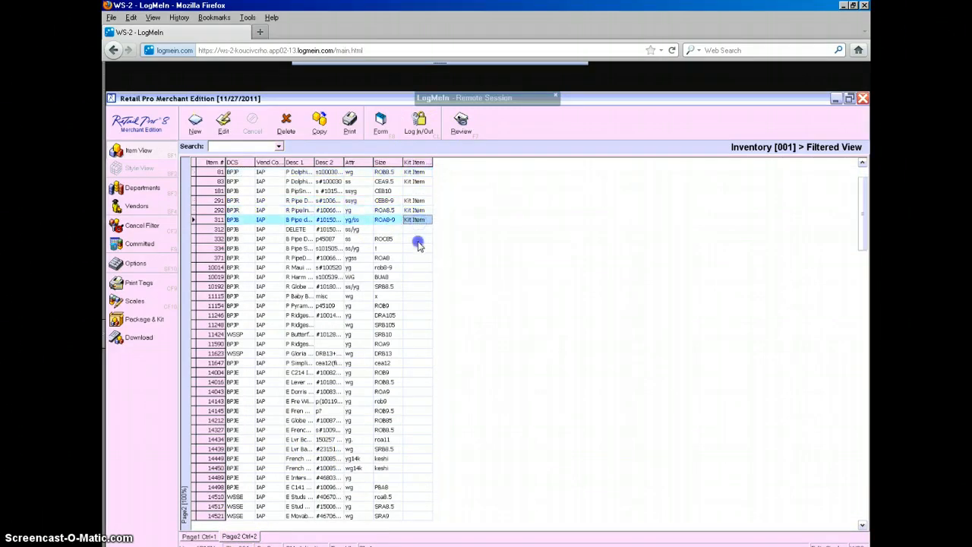
{"action": "left_click", "coordinate": [419, 238]}
{"action": "left_click", "coordinate": [418, 249]}
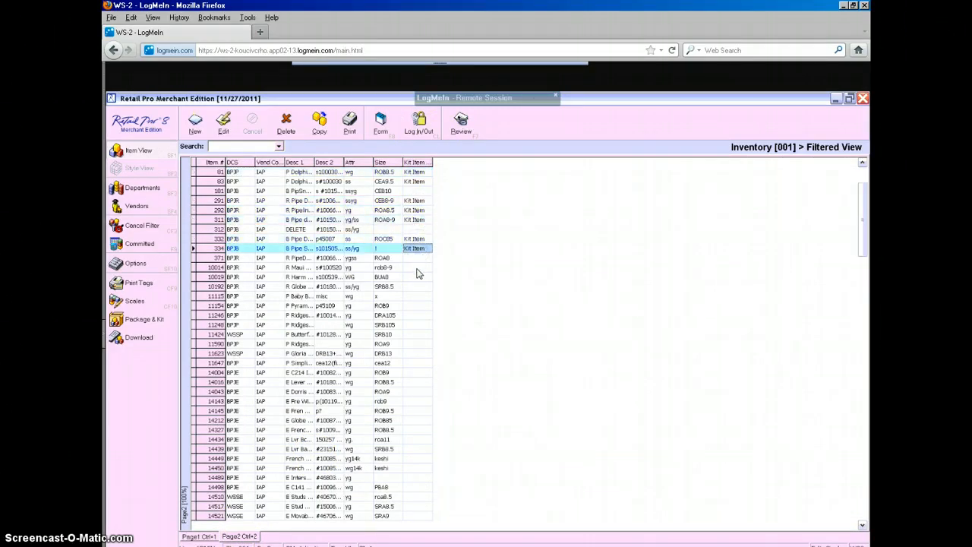
{"action": "left_click", "coordinate": [419, 277]}
{"action": "left_click", "coordinate": [418, 296]}
{"action": "left_click", "coordinate": [417, 257]}
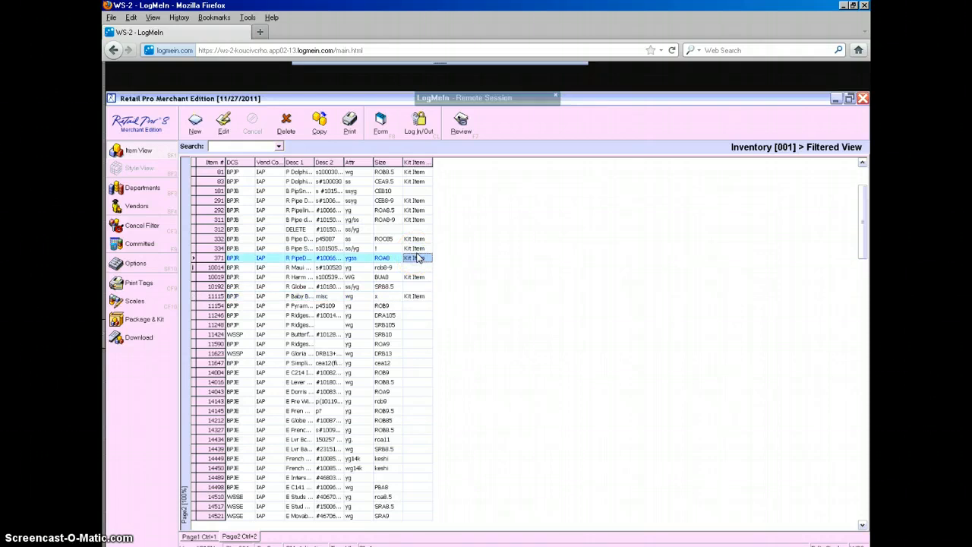
Check the kit item type of every remaining item in the filtered inventory, from item 371 to the end of the list.
{"action": "key", "text": "shift+Down"}
{"action": "key", "text": "shift+Down"}
{"action": "key", "text": "shift+Down"}
{"action": "key", "text": "shift+Down"}
{"action": "key", "text": "shift+Down"}
{"action": "key", "text": "shift+Down"}
{"action": "key", "text": "shift+Down"}
{"action": "key", "text": "shift+Down"}
{"action": "key", "text": "shift+Down"}
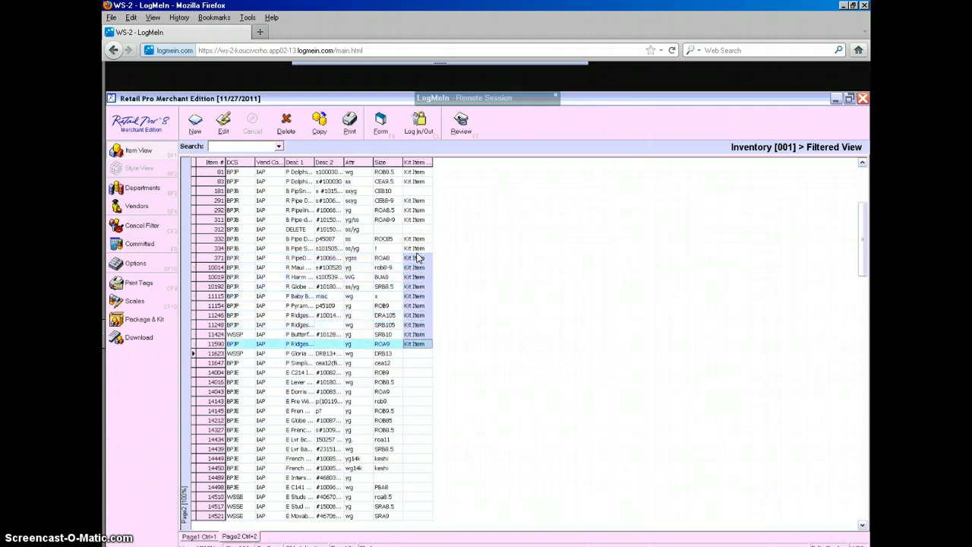
{"action": "key", "text": "shift+Down"}
{"action": "key", "text": "shift+Down"}
{"action": "key", "text": "shift+Down"}
{"action": "key", "text": "shift+Down"}
{"action": "key", "text": "shift+Down"}
{"action": "key", "text": "shift+Down"}
{"action": "key", "text": "shift+Down"}
{"action": "key", "text": "shift+Down"}
{"action": "key", "text": "shift+Down"}
{"action": "key", "text": "shift+Down"}
{"action": "key", "text": "shift+Down"}
{"action": "key", "text": "shift+Down"}
{"action": "key", "text": "shift+Down"}
{"action": "key", "text": "shift+Down"}
{"action": "key", "text": "shift+Down"}
{"action": "key", "text": "shift+Down"}
{"action": "key", "text": "shift+Down"}
{"action": "key", "text": "shift+Down"}
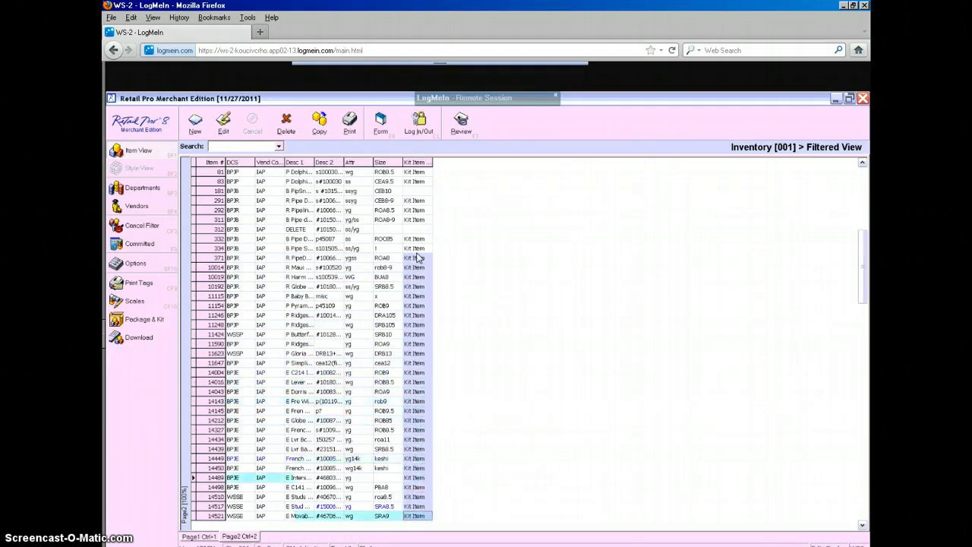
{"action": "key", "text": "shift+Down"}
{"action": "key", "text": "shift+Down"}
{"action": "key", "text": "shift+Down"}
{"action": "key", "text": "shift+Down"}
{"action": "key", "text": "shift+Down"}
{"action": "key", "text": "shift+Down"}
{"action": "key", "text": "shift+Down"}
{"action": "key", "text": "shift+Down"}
{"action": "key", "text": "shift+Down"}
{"action": "key", "text": "shift+Down"}
{"action": "key", "text": "shift+Down"}
{"action": "key", "text": "shift+Down"}
{"action": "key", "text": "shift+Down"}
{"action": "key", "text": "shift+Down"}
{"action": "key", "text": "shift+Down"}
{"action": "key", "text": "shift+Down"}
{"action": "key", "text": "shift+Down"}
{"action": "key", "text": "shift+Down"}
{"action": "key", "text": "shift+Down"}
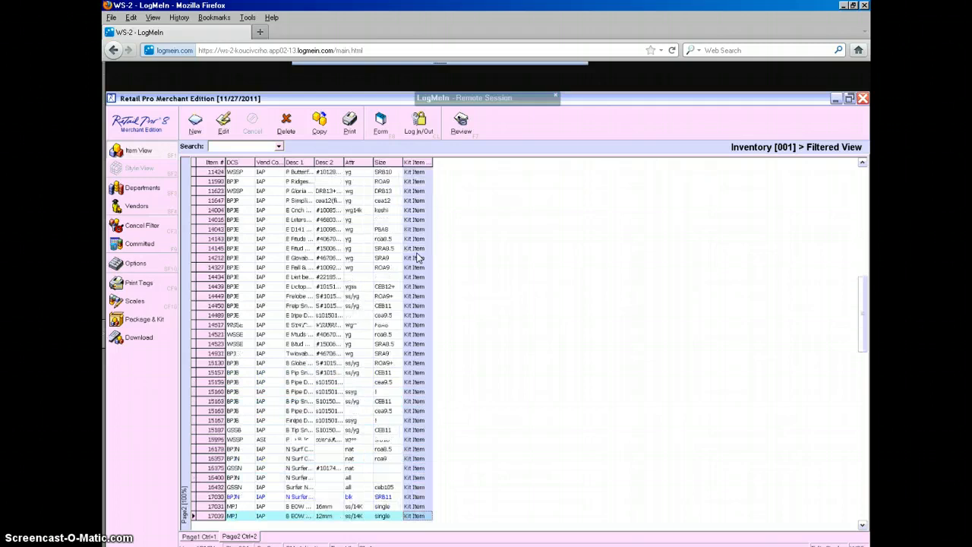
{"action": "key", "text": "shift+Down"}
{"action": "key", "text": "shift+Down"}
{"action": "key", "text": "shift+Down"}
{"action": "key", "text": "shift+Down"}
{"action": "key", "text": "shift+Down"}
{"action": "key", "text": "shift+Down"}
{"action": "key", "text": "shift+Down"}
{"action": "key", "text": "shift+Down"}
{"action": "key", "text": "shift+Down"}
{"action": "key", "text": "shift+Down"}
{"action": "key", "text": "shift+Down"}
{"action": "key", "text": "shift+Down"}
{"action": "key", "text": "shift+Down"}
{"action": "key", "text": "shift+Down"}
{"action": "key", "text": "shift+Down"}
{"action": "key", "text": "shift+Down"}
{"action": "key", "text": "shift+Down"}
{"action": "key", "text": "shift+Down"}
{"action": "key", "text": "shift+Down"}
{"action": "key", "text": "shift+Down"}
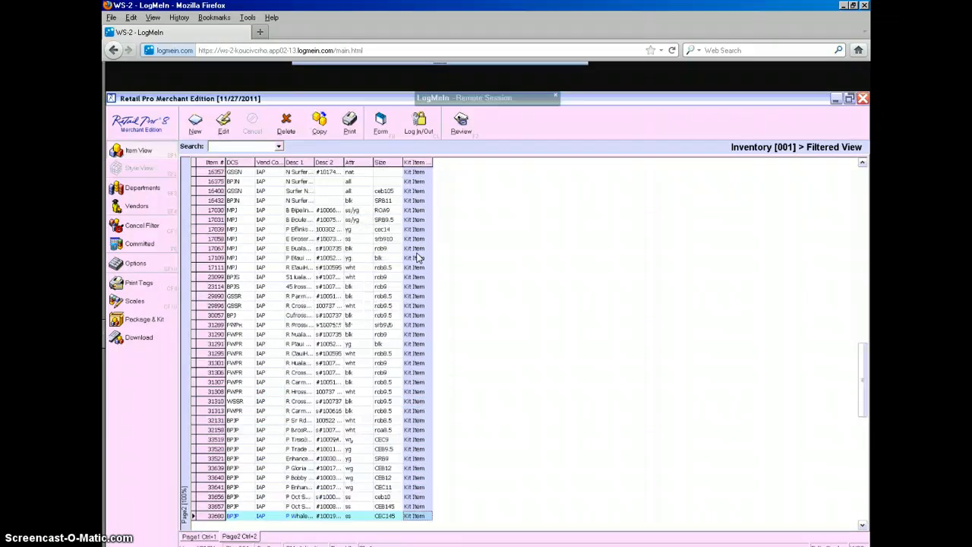
{"action": "key", "text": "shift+Down"}
{"action": "key", "text": "shift+Down"}
{"action": "key", "text": "shift+Down"}
{"action": "key", "text": "shift+Down"}
{"action": "key", "text": "shift+Down"}
{"action": "key", "text": "shift+Down"}
{"action": "key", "text": "shift+Down"}
{"action": "key", "text": "shift+Down"}
{"action": "key", "text": "shift+Down"}
{"action": "key", "text": "shift+Down"}
{"action": "key", "text": "shift+Down"}
{"action": "key", "text": "shift+Down"}
{"action": "key", "text": "shift+Down"}
{"action": "key", "text": "shift+Down"}
{"action": "key", "text": "shift+Down"}
{"action": "key", "text": "shift+Down"}
{"action": "key", "text": "shift+Down"}
{"action": "key", "text": "shift+Down"}
{"action": "key", "text": "shift+Down"}
{"action": "key", "text": "shift+Down"}
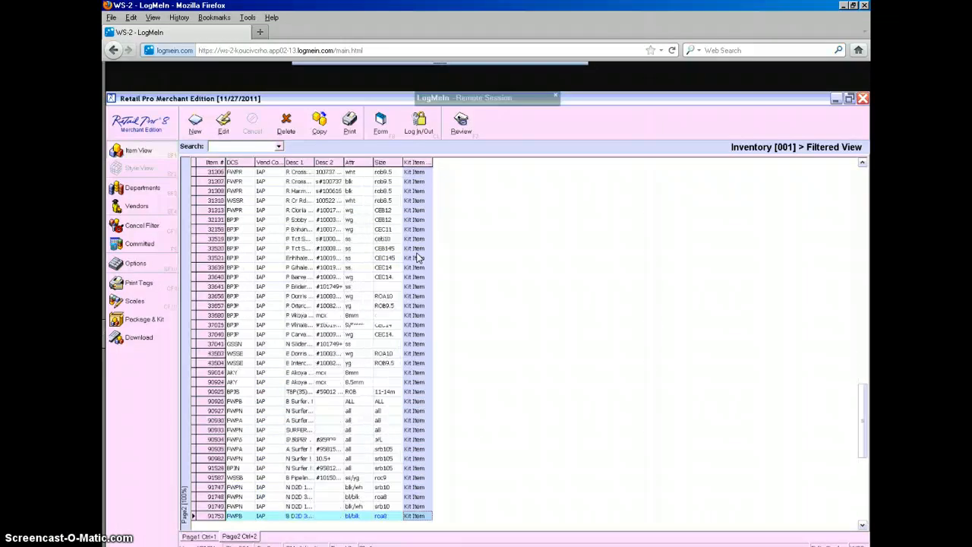
{"action": "key", "text": "shift+Down"}
{"action": "key", "text": "shift+Down"}
{"action": "key", "text": "shift+Down"}
{"action": "key", "text": "shift+Down"}
{"action": "key", "text": "shift+Down"}
{"action": "key", "text": "shift+Down"}
{"action": "key", "text": "shift+Down"}
{"action": "key", "text": "shift+Down"}
{"action": "key", "text": "shift+Down"}
{"action": "key", "text": "shift+Down"}
{"action": "key", "text": "shift+Down"}
{"action": "key", "text": "shift+Down"}
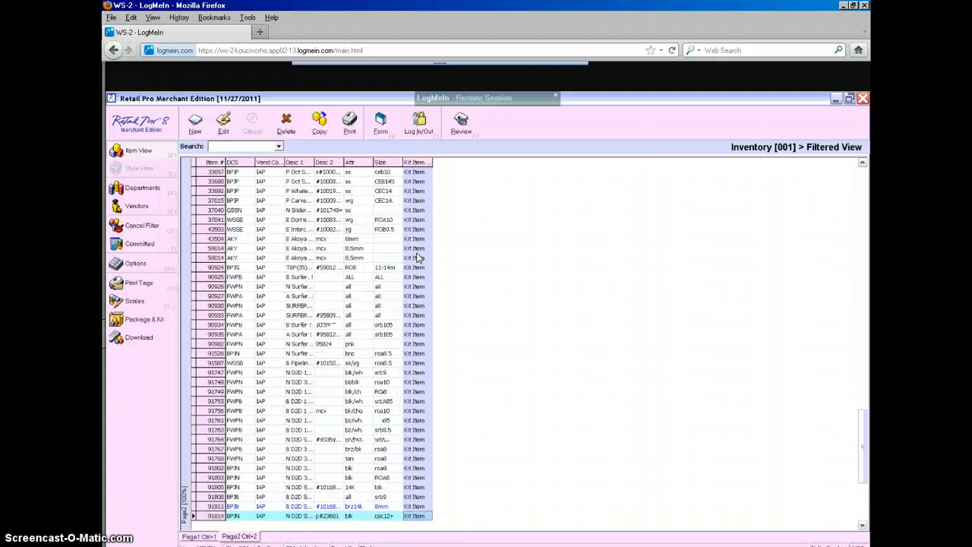
{"action": "key", "text": "shift+Down"}
{"action": "key", "text": "shift+Down"}
{"action": "key", "text": "shift+Down"}
{"action": "key", "text": "shift+Down"}
{"action": "key", "text": "shift+Down"}
{"action": "key", "text": "shift+Down"}
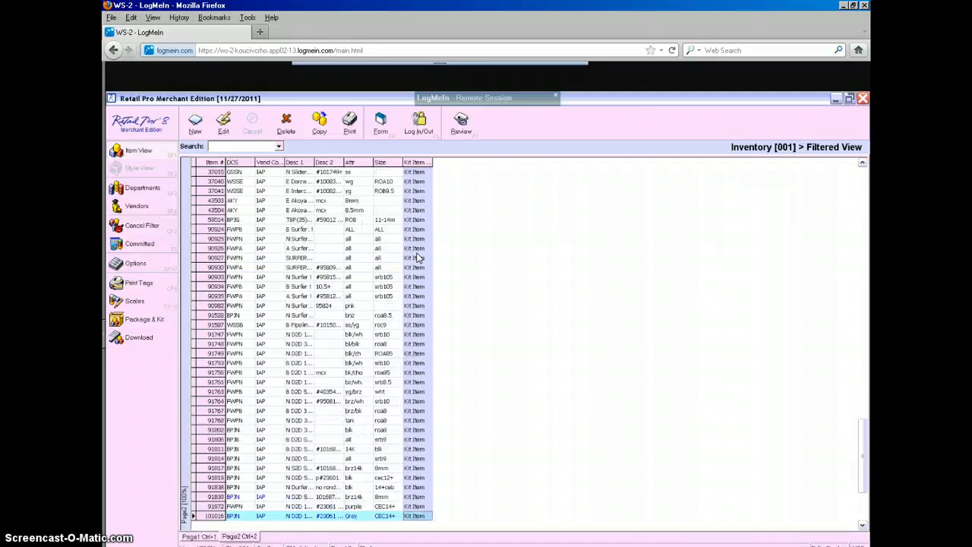
{"action": "key", "text": "shift+Down"}
{"action": "key", "text": "shift+Down"}
{"action": "key", "text": "shift+Down"}
{"action": "key", "text": "shift+Down"}
{"action": "key", "text": "shift+Down"}
{"action": "key", "text": "shift+Down"}
{"action": "key", "text": "shift+Down"}
{"action": "key", "text": "shift+Down"}
{"action": "key", "text": "shift+Down"}
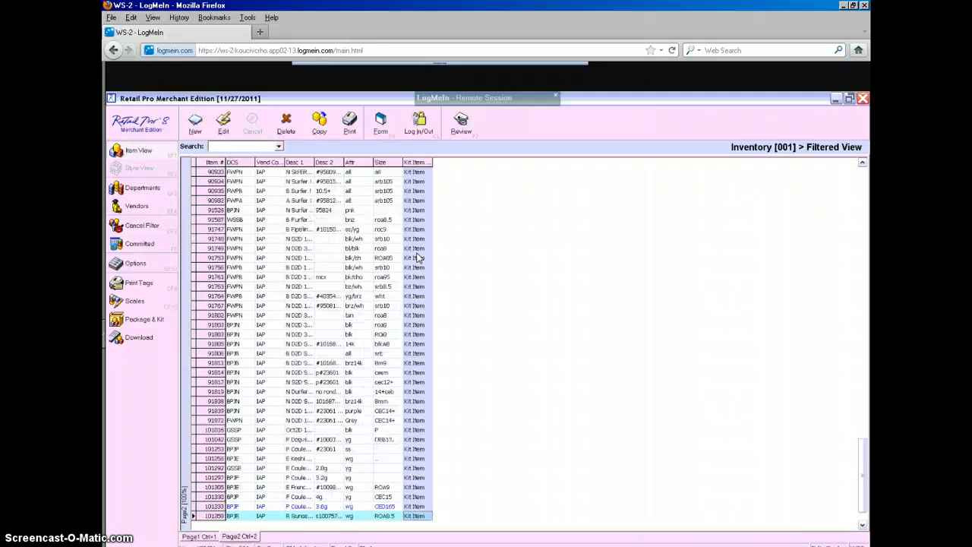
{"action": "key", "text": "shift+Down"}
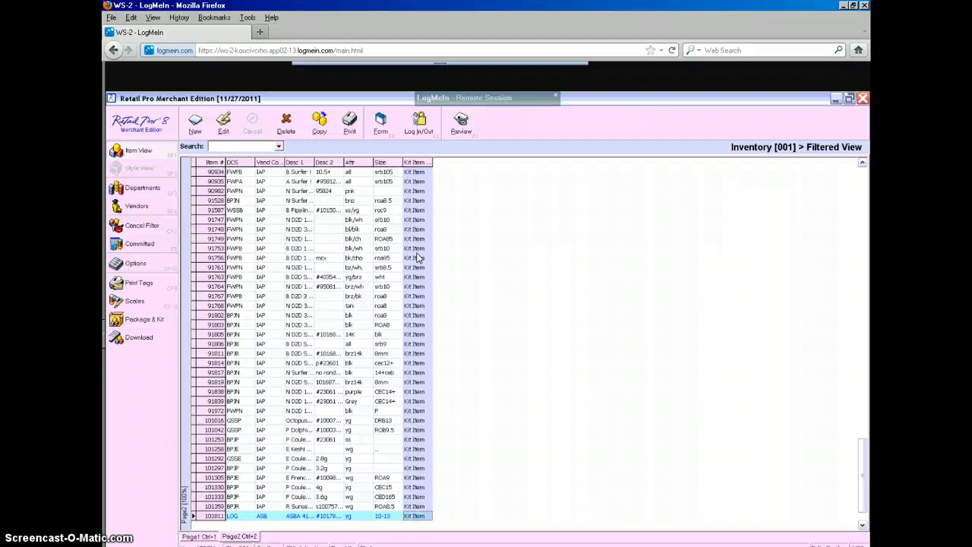
Leave the inventory for the home page and open the POS area.
{"action": "left_click", "coordinate": [415, 250]}
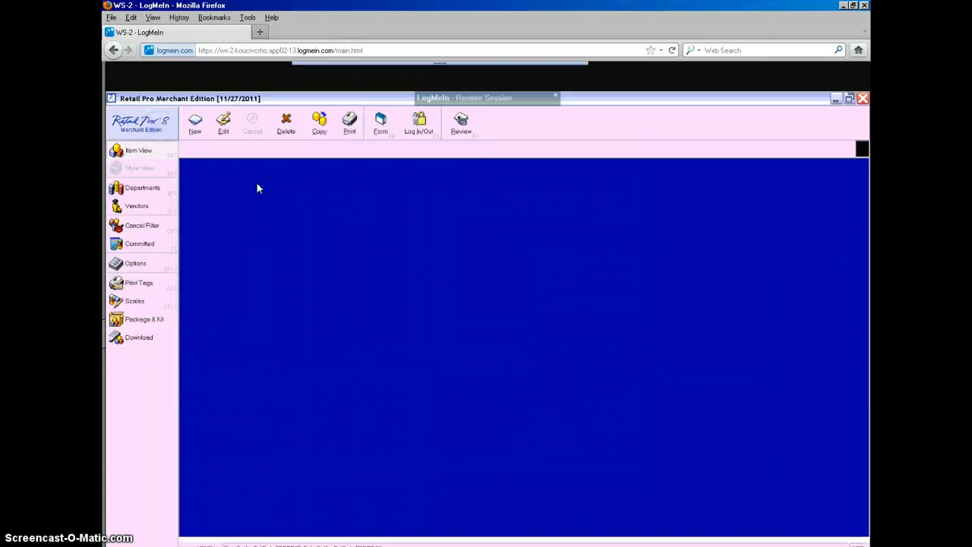
{"action": "left_click", "coordinate": [325, 148]}
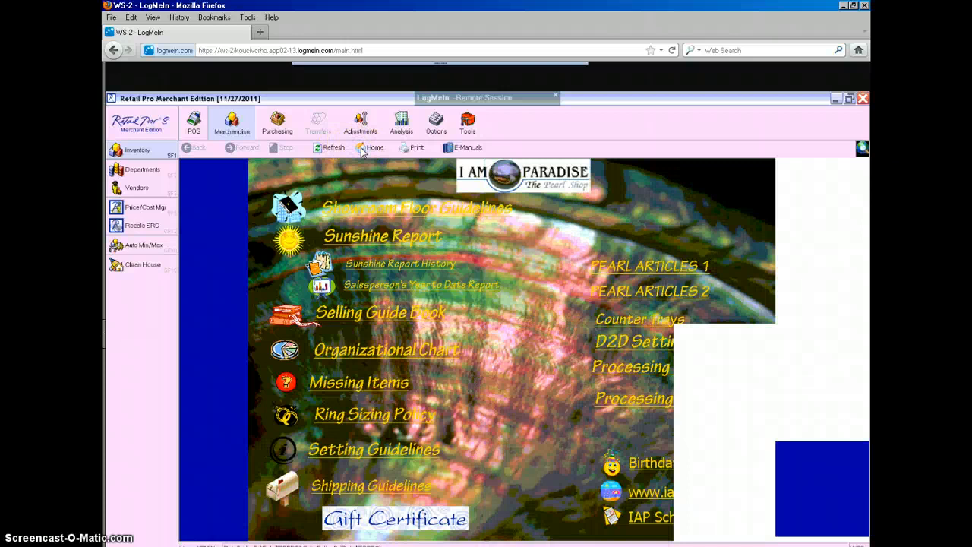
{"action": "left_click", "coordinate": [361, 149]}
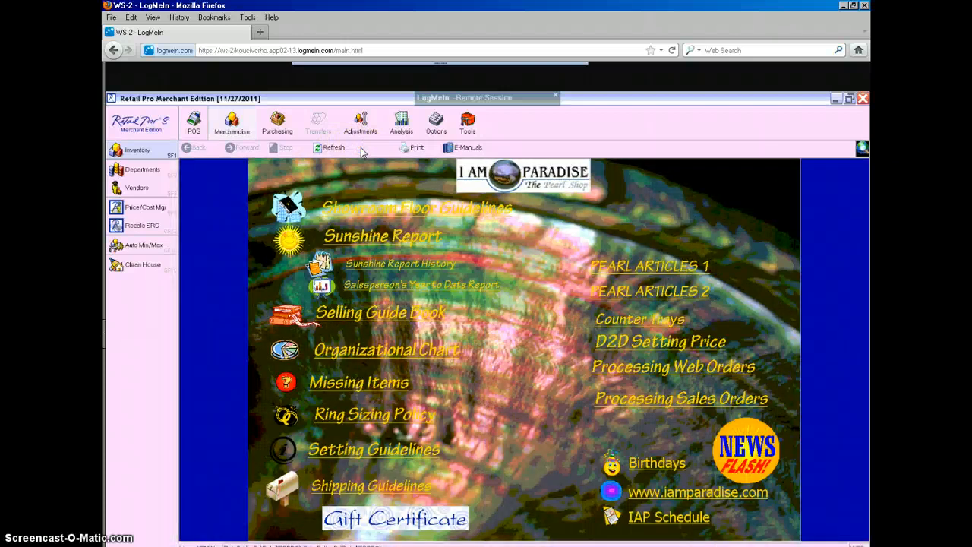
{"action": "left_click", "coordinate": [193, 129]}
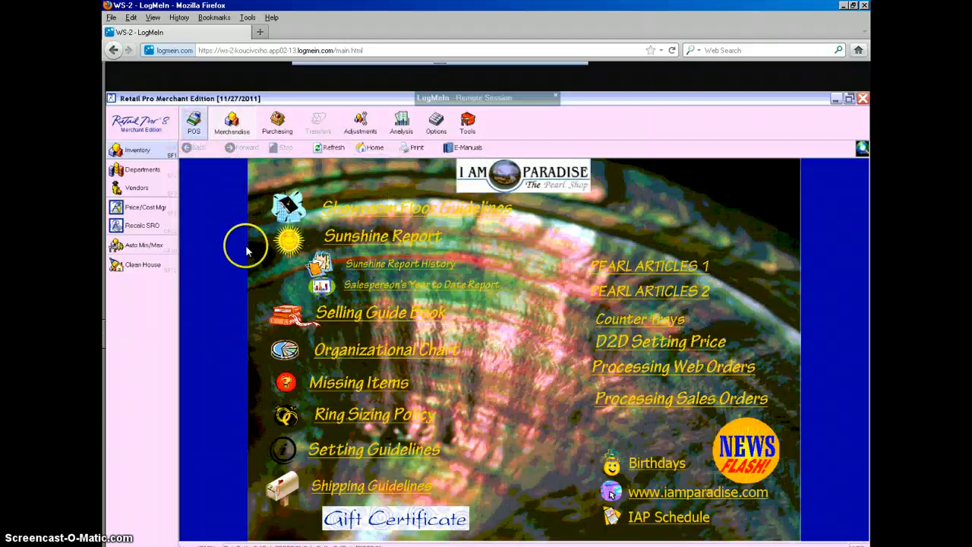